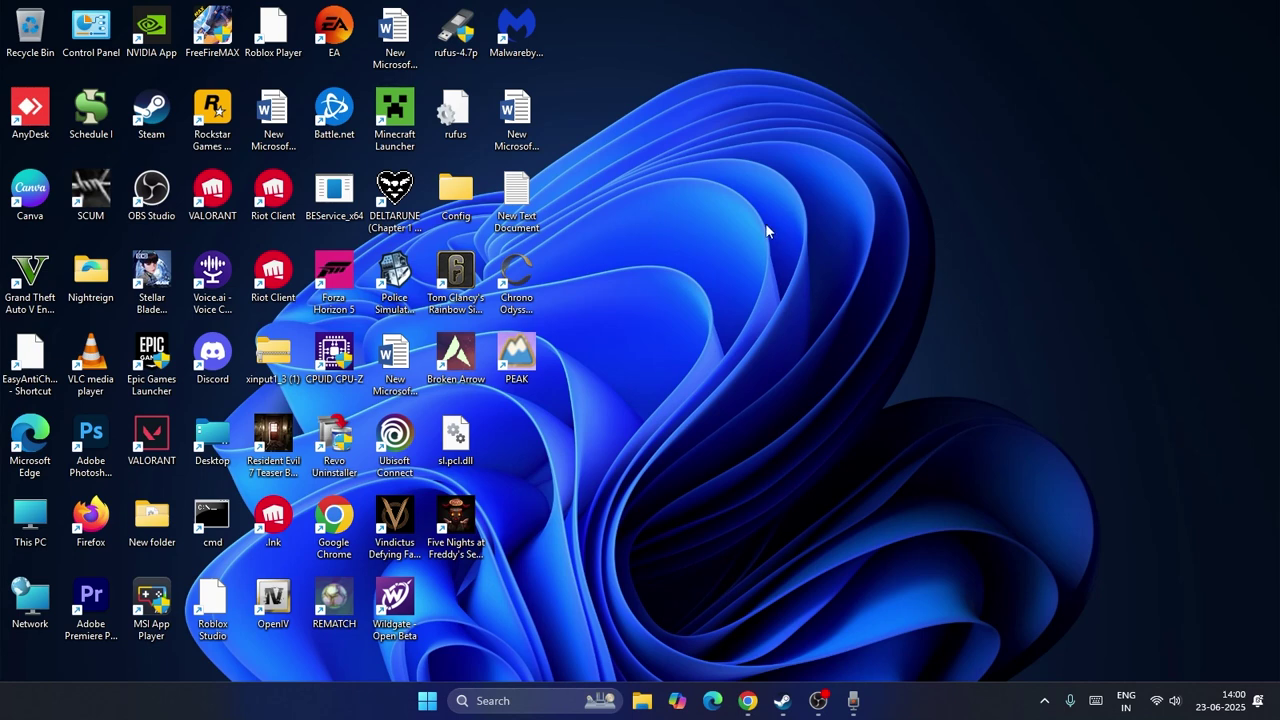
Reopen Steam from the desktop and exit the client completely.
{"action": "left_click", "coordinate": [783, 700]}
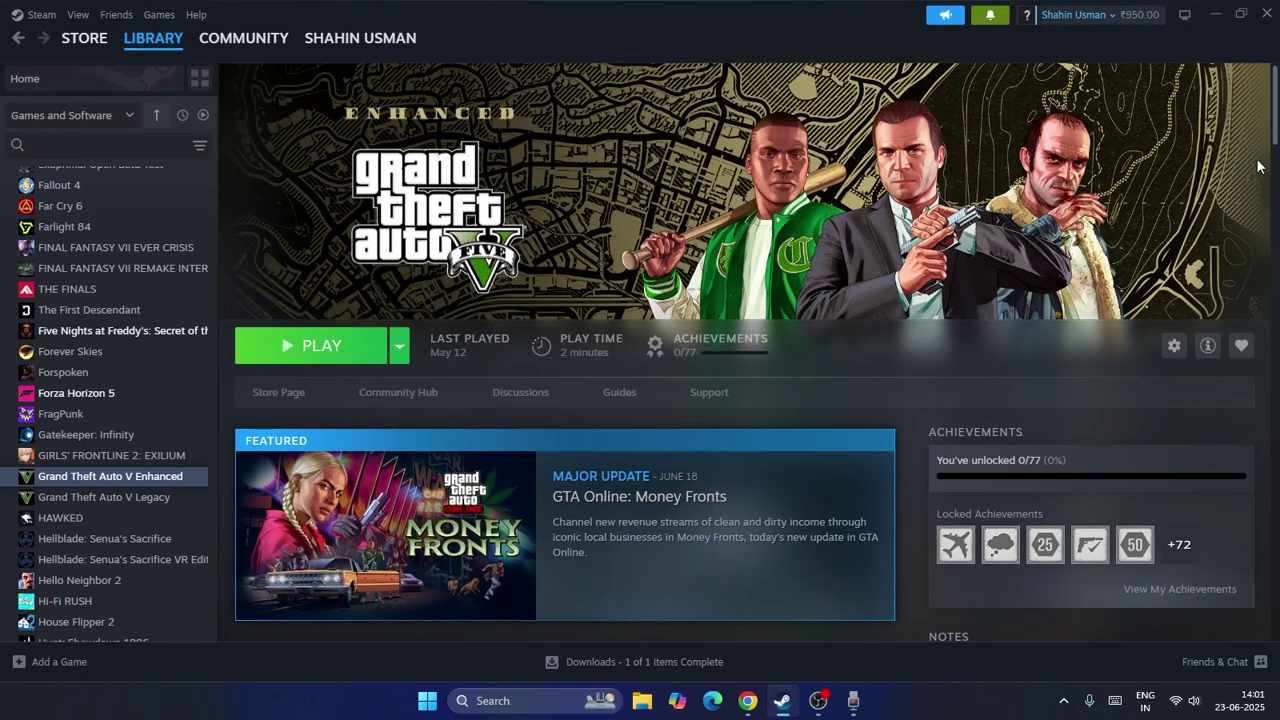
{"action": "left_click", "coordinate": [1270, 14]}
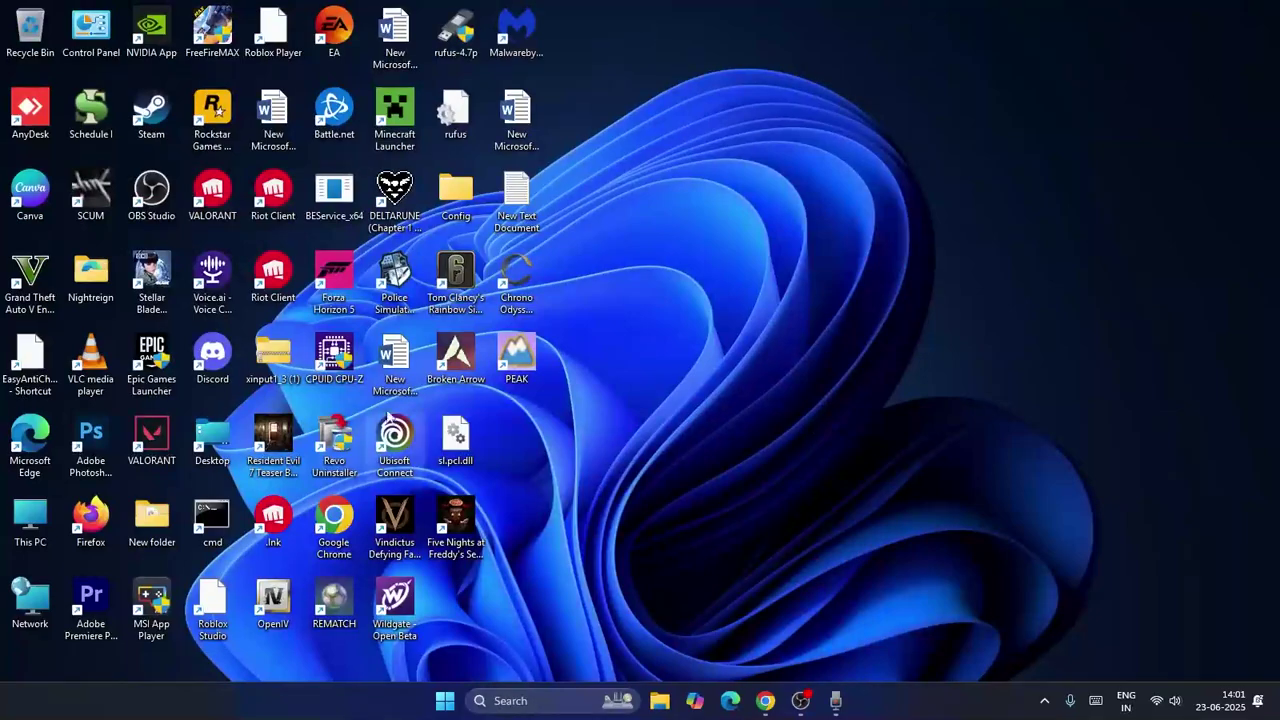
{"action": "double_click", "coordinate": [151, 120]}
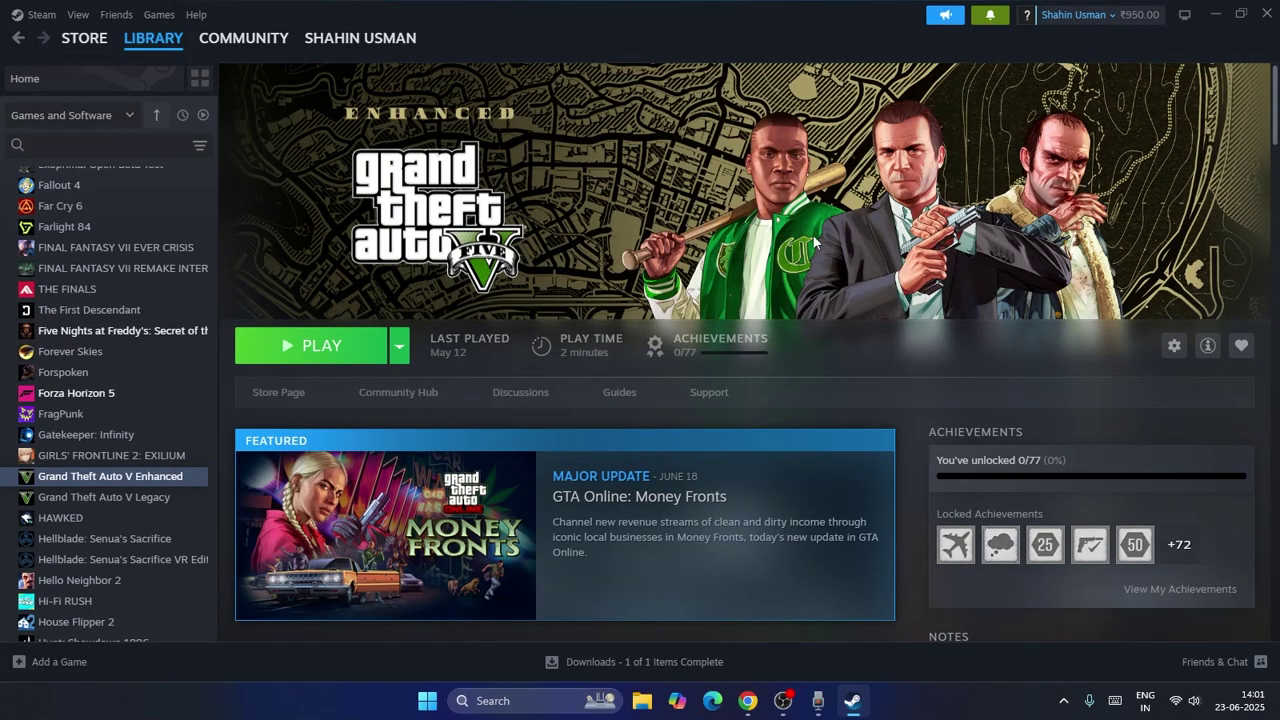
{"action": "left_click", "coordinate": [38, 15]}
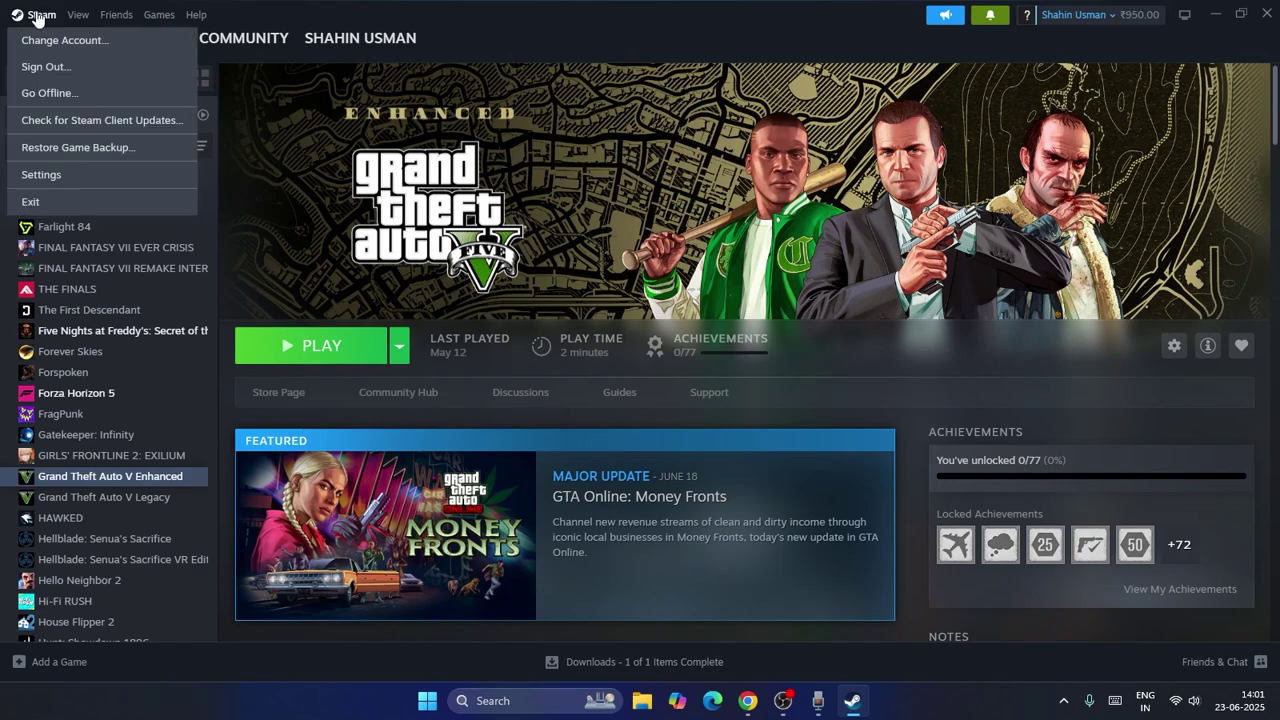
{"action": "left_click", "coordinate": [62, 208]}
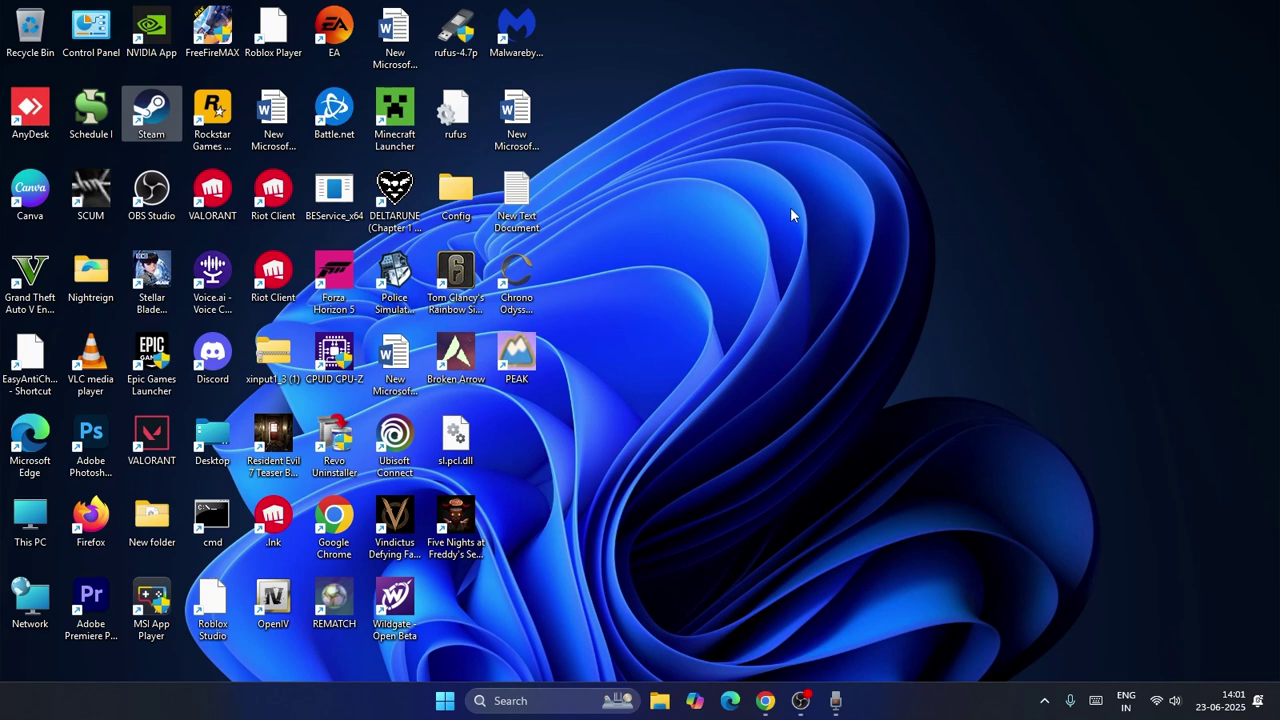
Launch the Rockstar Games Launcher, dismiss the error dialog, and minimise the launcher window.
{"action": "left_click", "coordinate": [210, 127]}
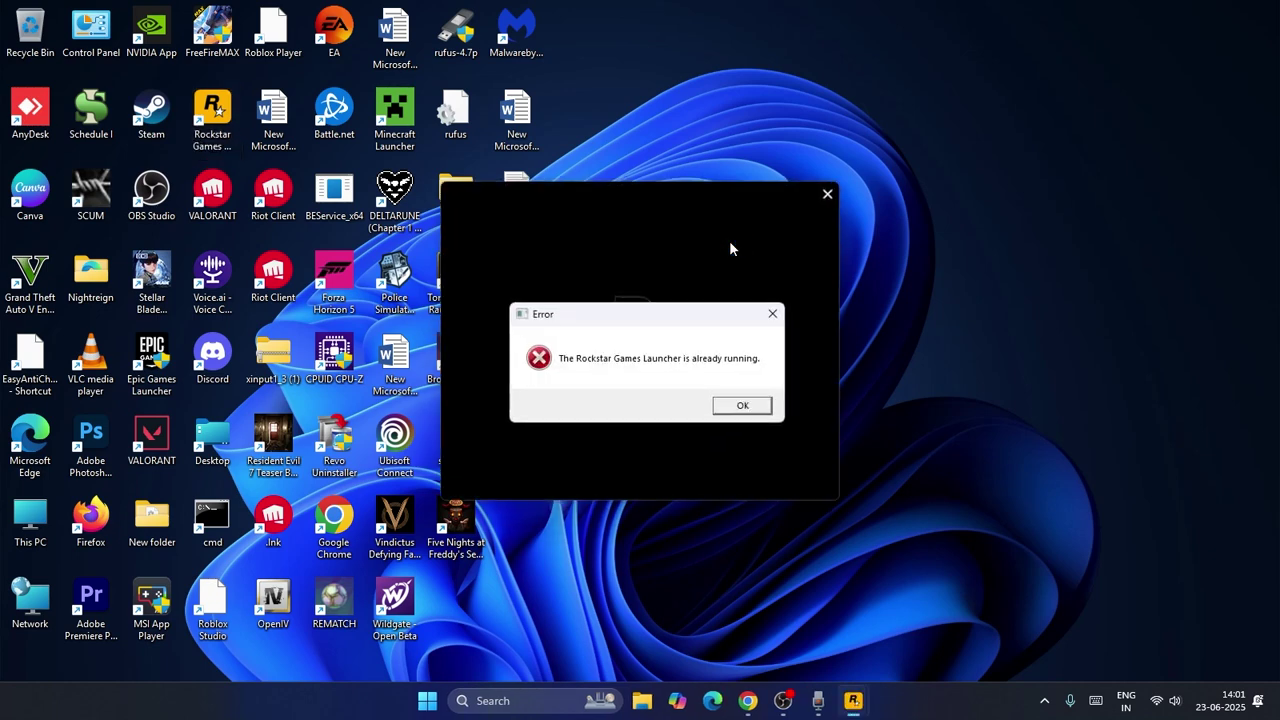
{"action": "left_click", "coordinate": [746, 403]}
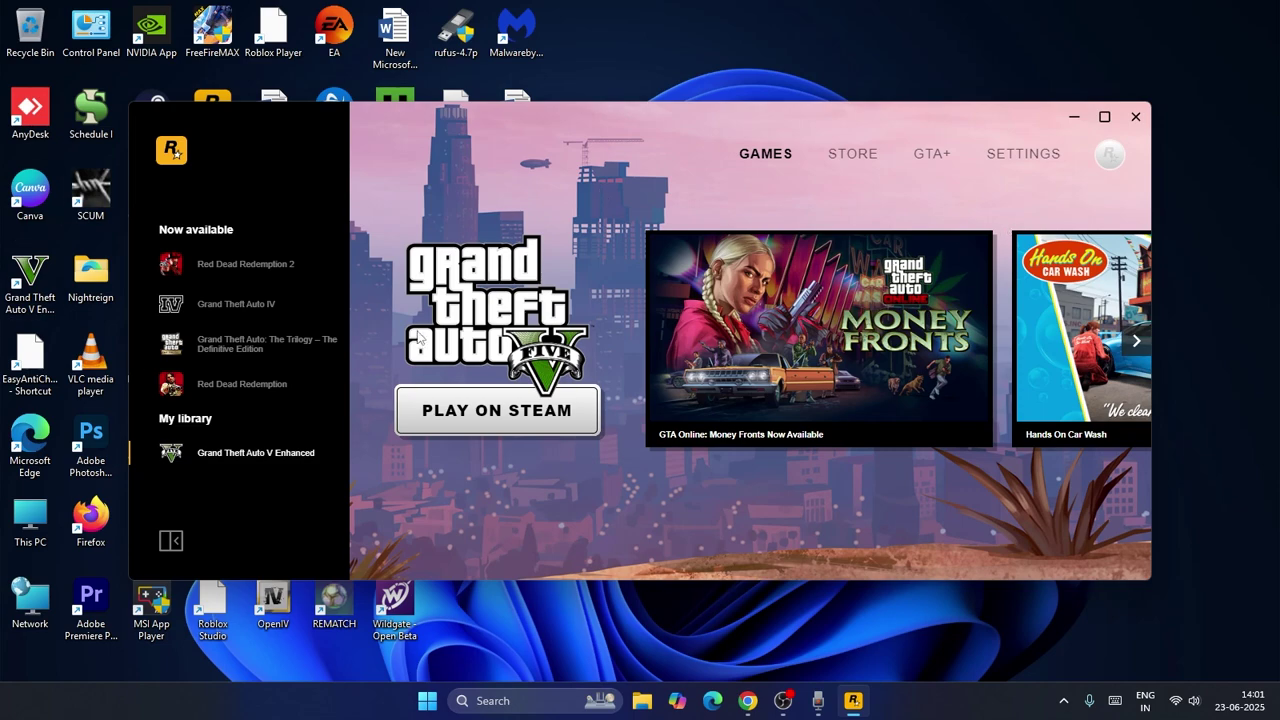
{"action": "left_click", "coordinate": [1080, 117]}
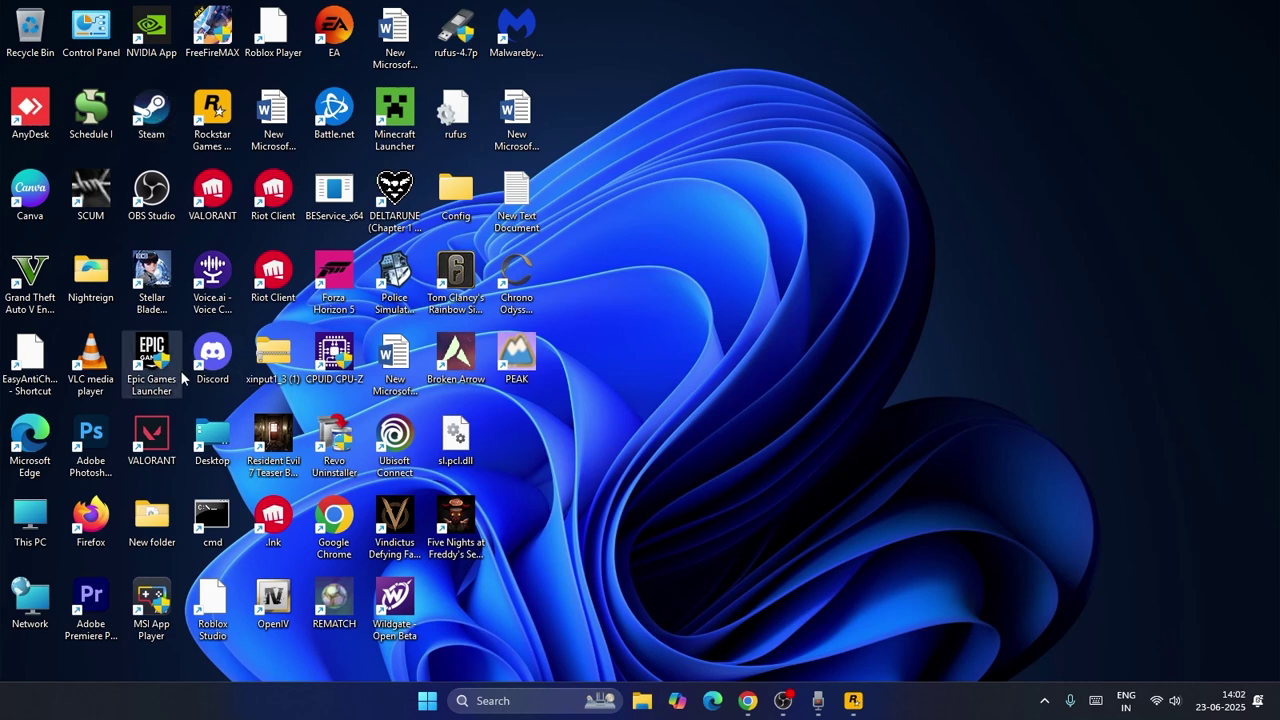
Start Steam from the desktop, close its pop-up window, and minimise the client.
{"action": "double_click", "coordinate": [151, 115]}
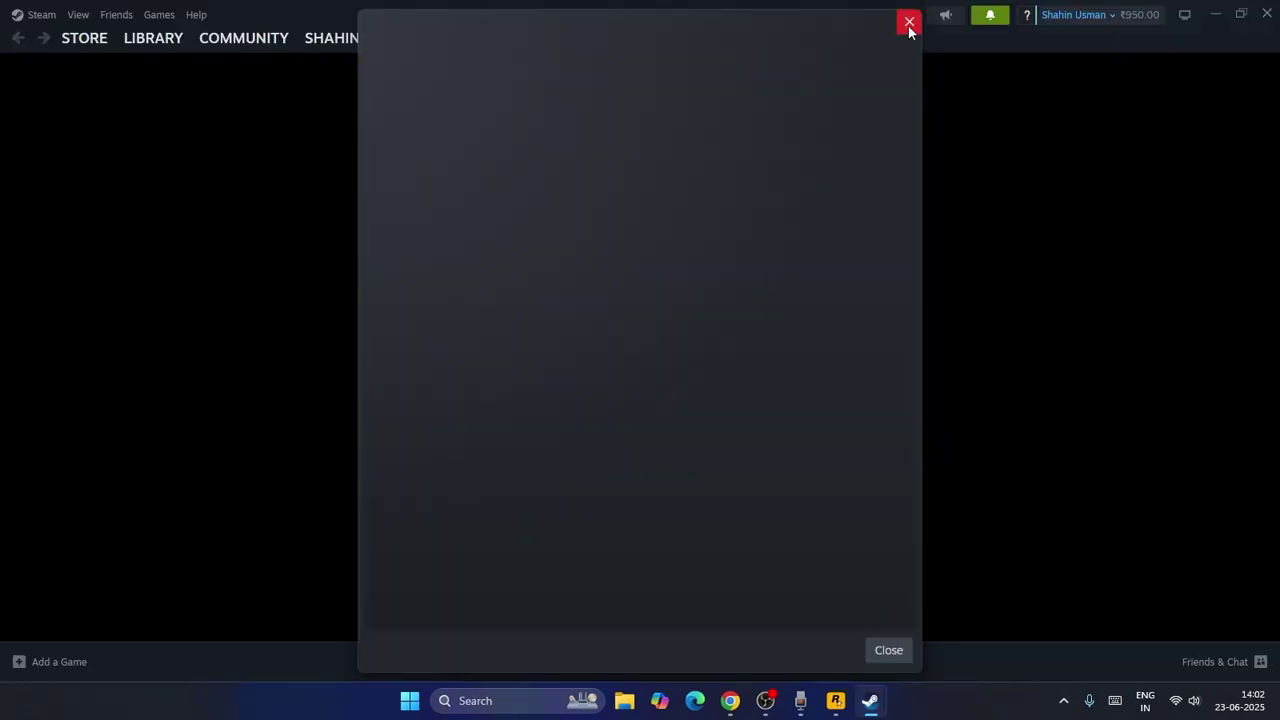
{"action": "left_click", "coordinate": [909, 27]}
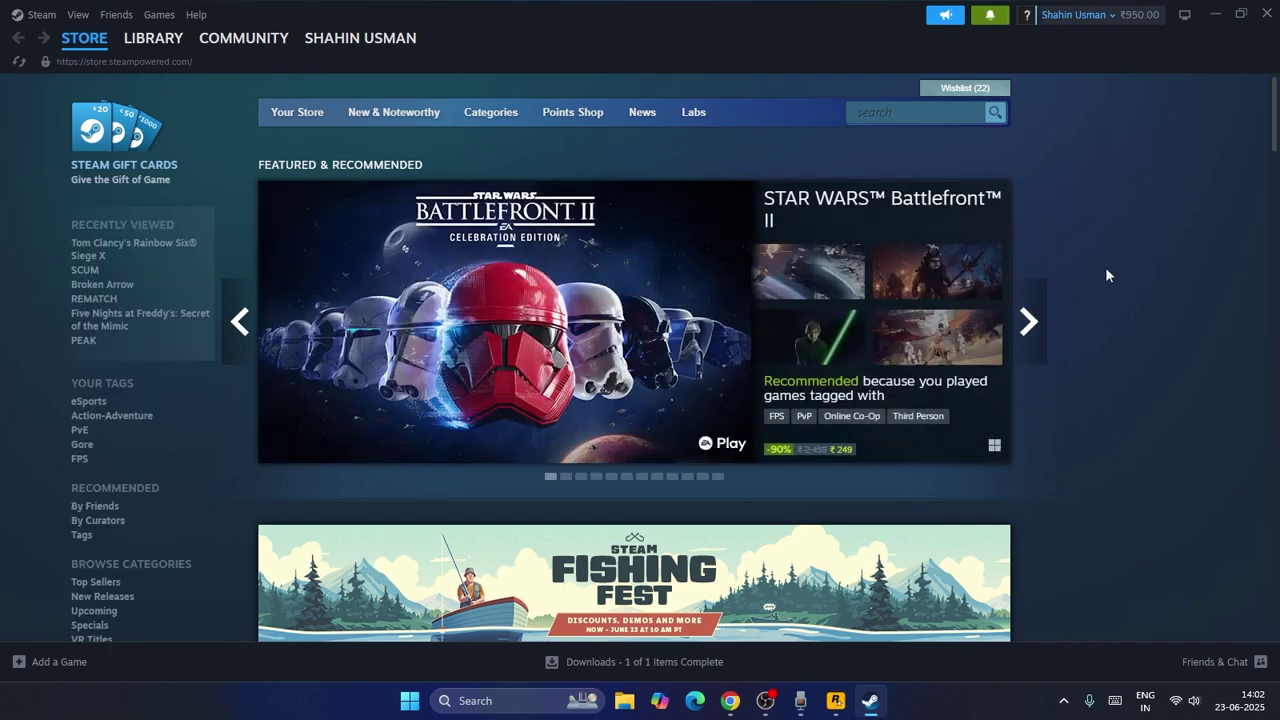
{"action": "left_click", "coordinate": [1216, 14]}
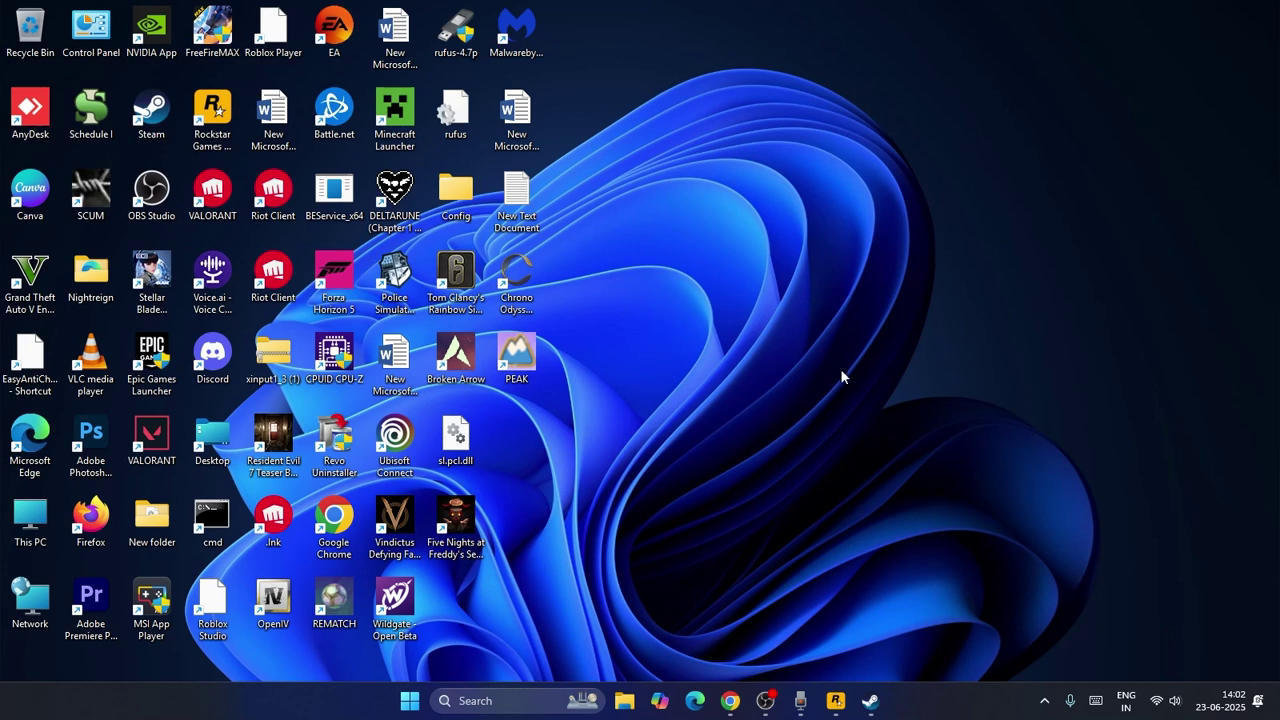
View the Documents folder in File Explorer and minimise the window.
{"action": "left_click", "coordinate": [624, 700]}
{"action": "left_click", "coordinate": [85, 250]}
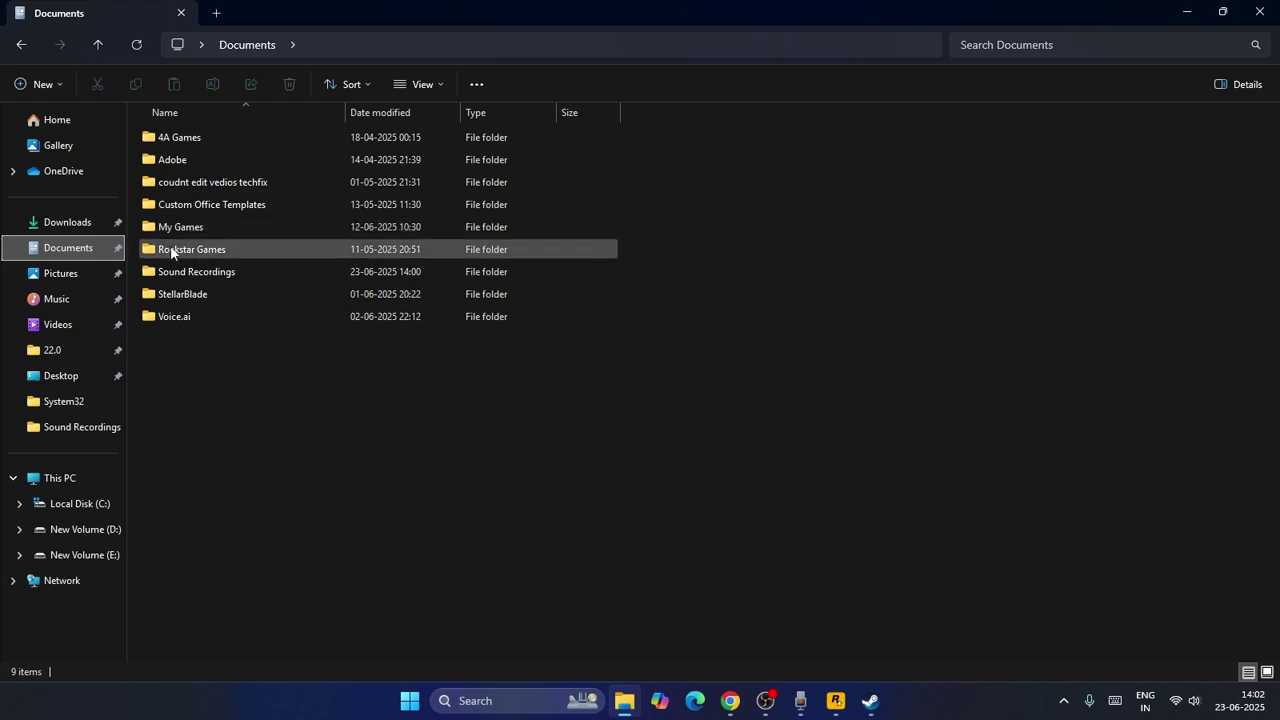
{"action": "left_click", "coordinate": [1186, 12]}
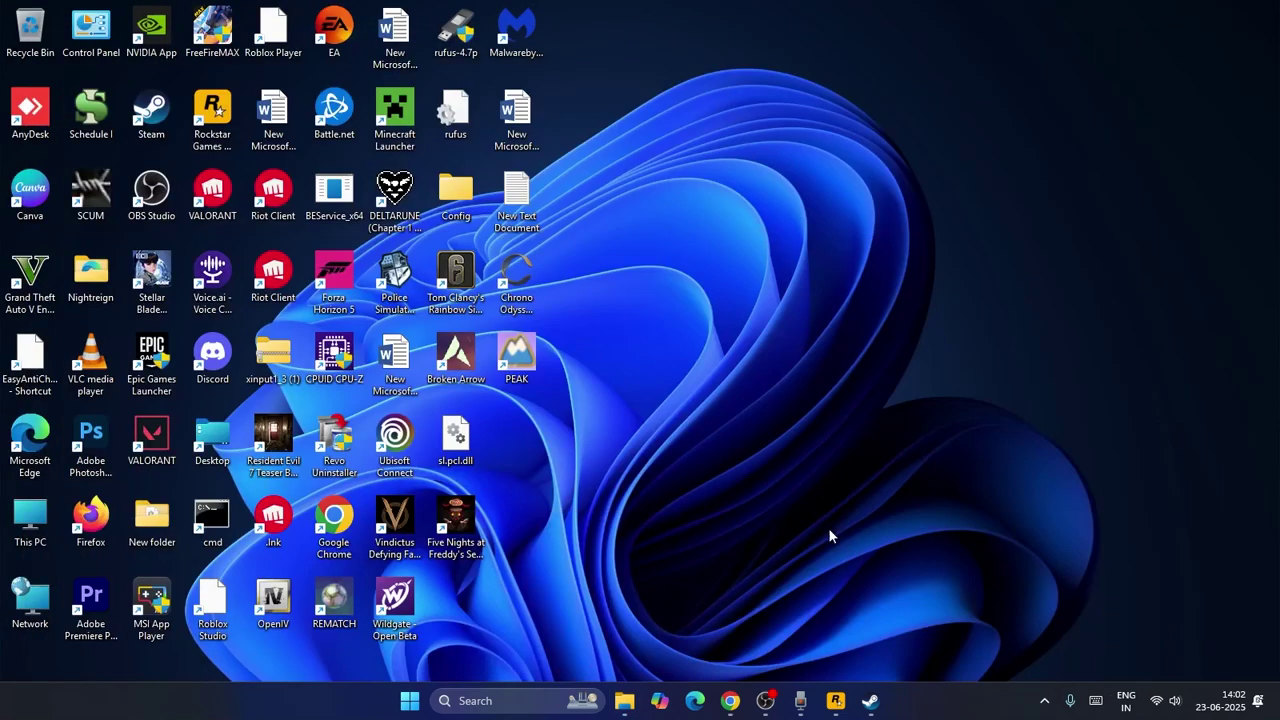
Close the Steam window, exit its background process completely, and refresh the desktop.
{"action": "left_click", "coordinate": [869, 701]}
{"action": "left_click", "coordinate": [1265, 14]}
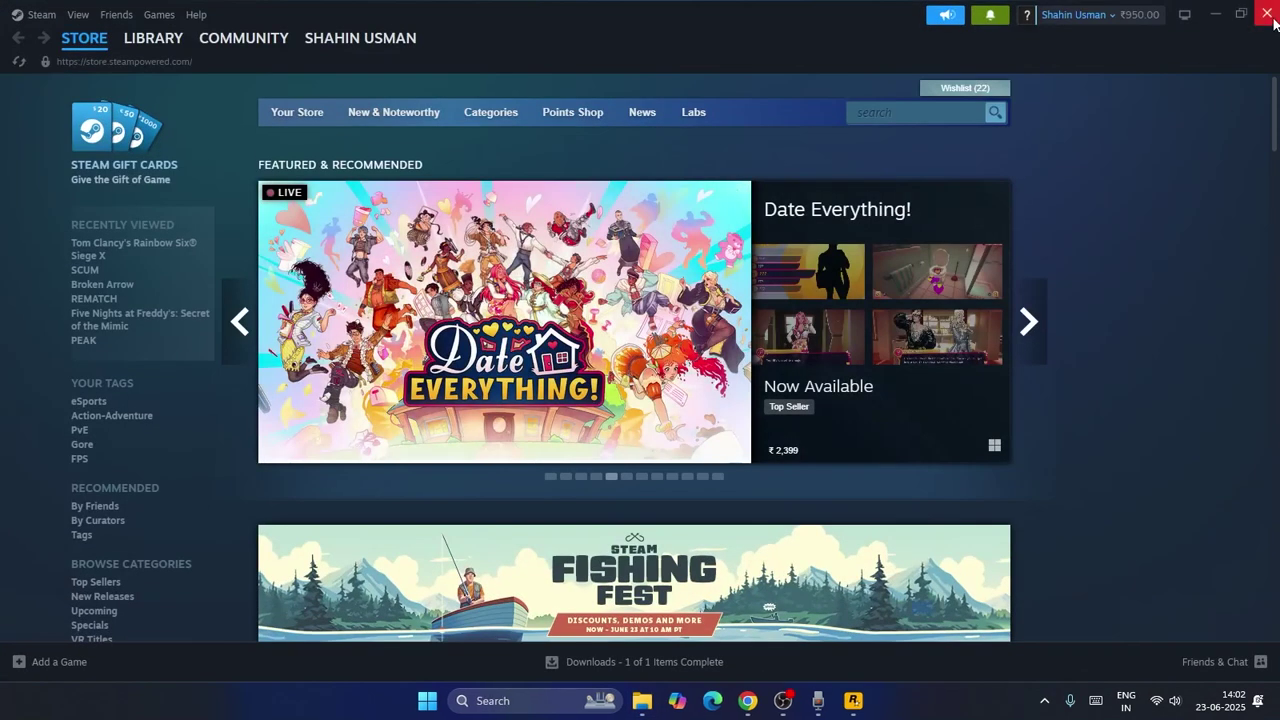
{"action": "left_click", "coordinate": [1044, 700]}
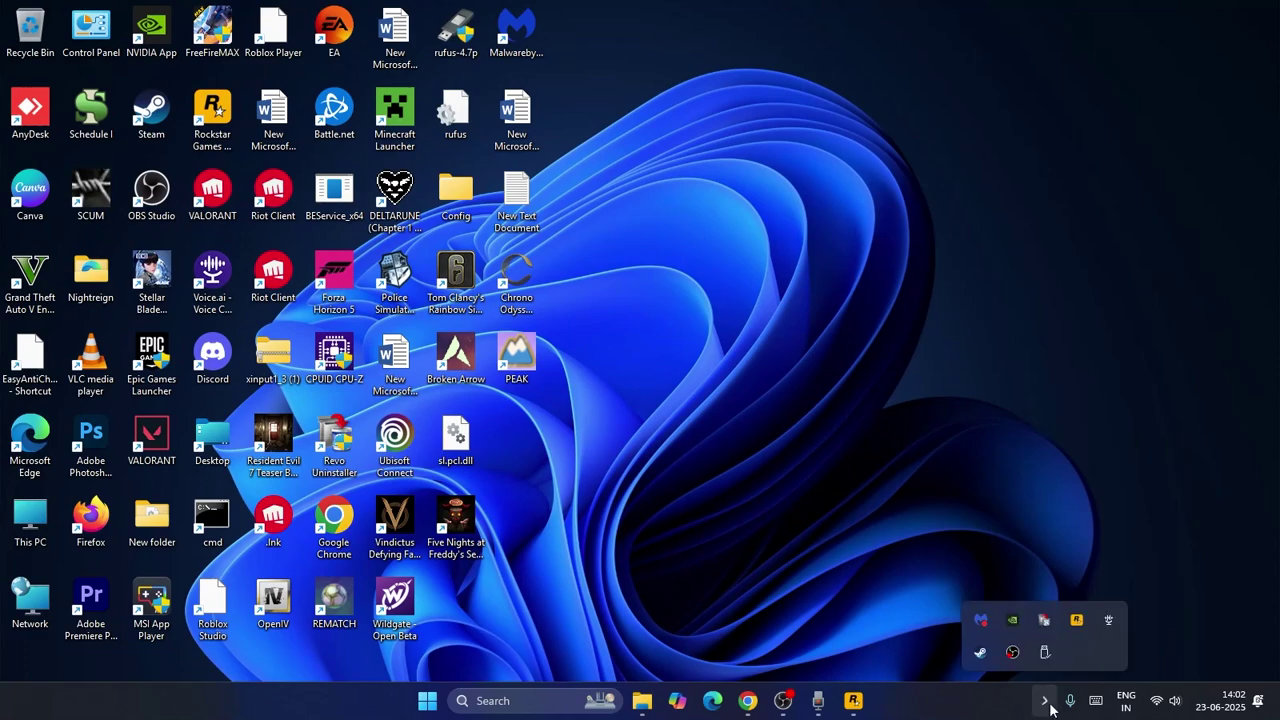
{"action": "right_click", "coordinate": [980, 652]}
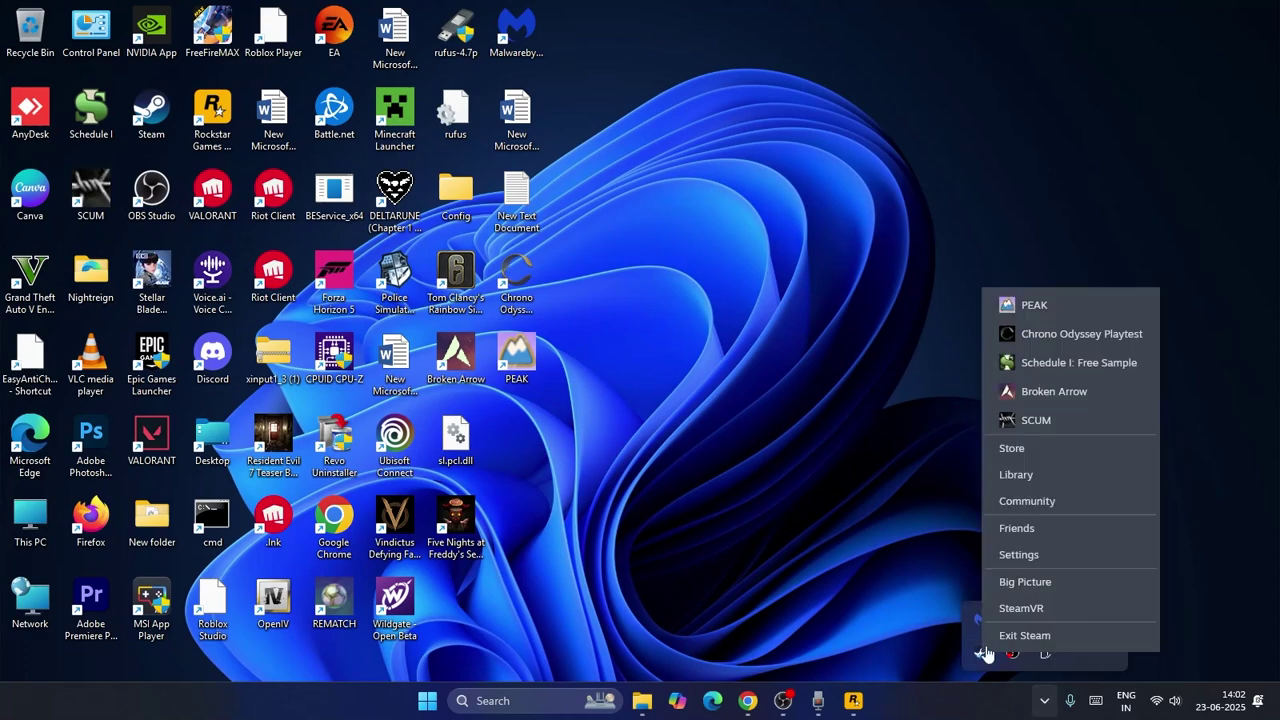
{"action": "left_click", "coordinate": [1018, 636]}
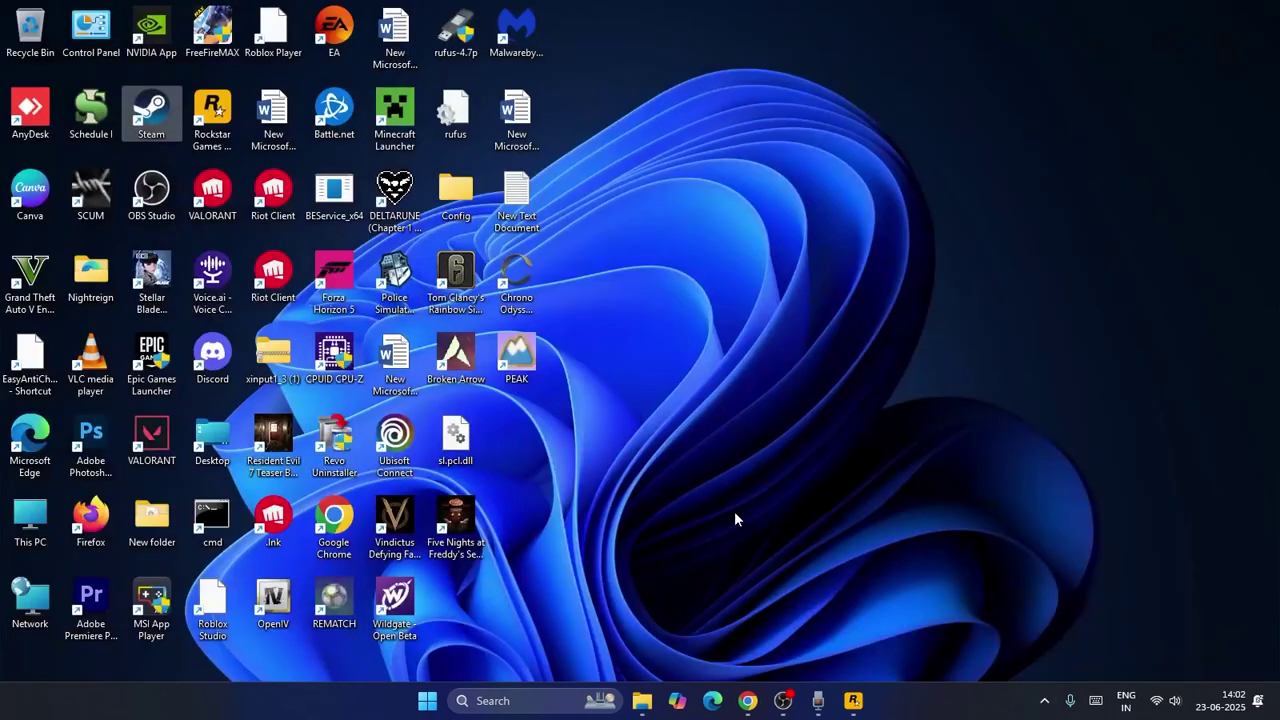
{"action": "right_click", "coordinate": [663, 200]}
{"action": "left_click", "coordinate": [701, 271]}
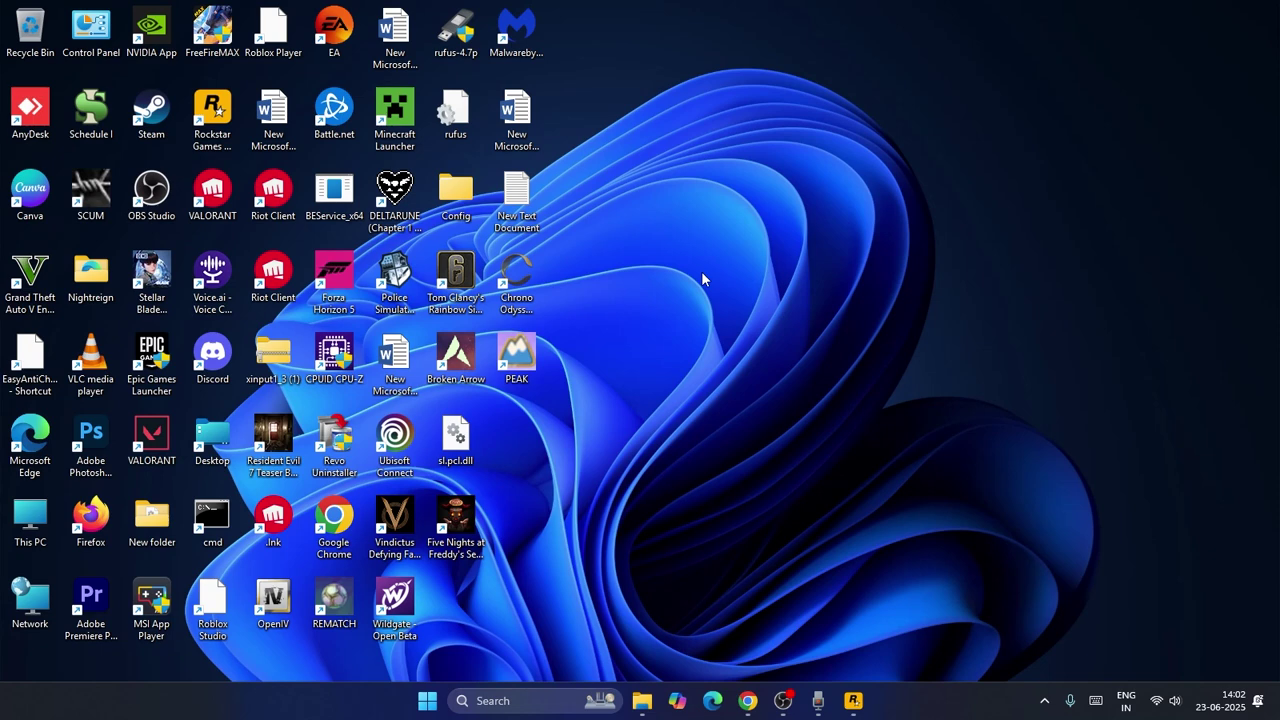
View the available actions for the Rockstar Games folder in Documents, including Delete, and close File Explorer.
{"action": "left_click", "coordinate": [642, 700]}
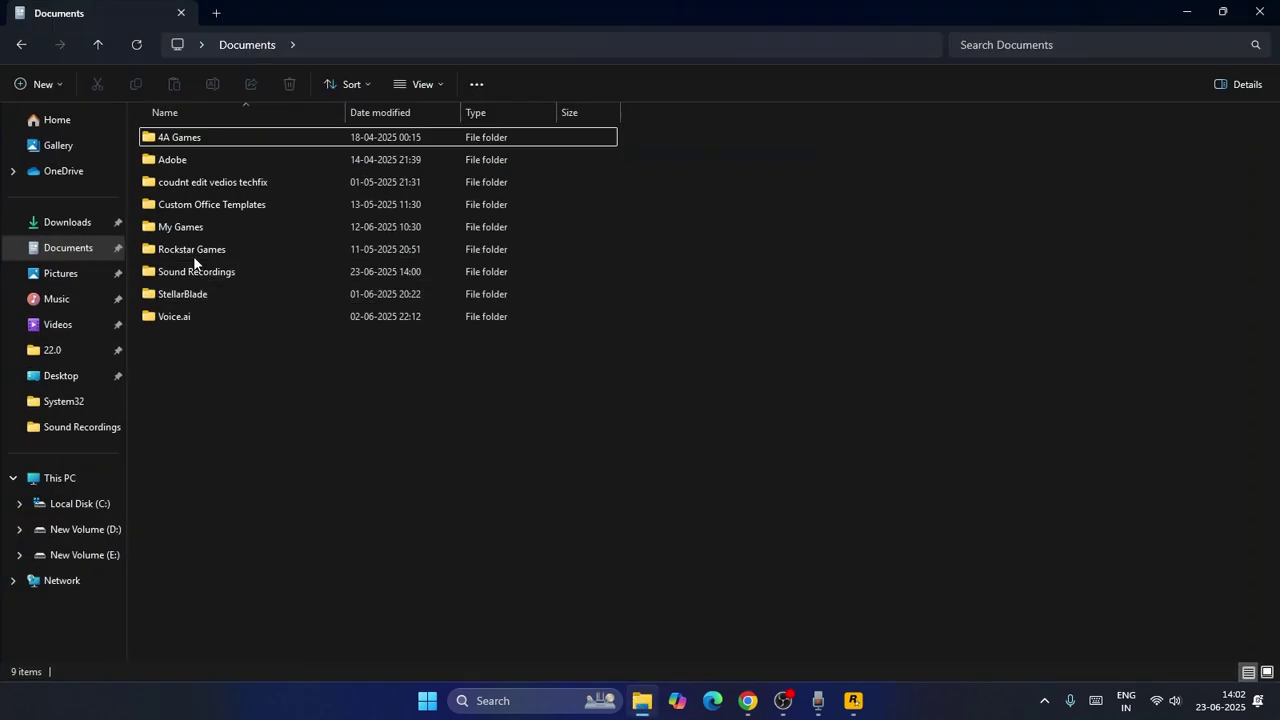
{"action": "left_click", "coordinate": [195, 253]}
{"action": "right_click", "coordinate": [198, 255]}
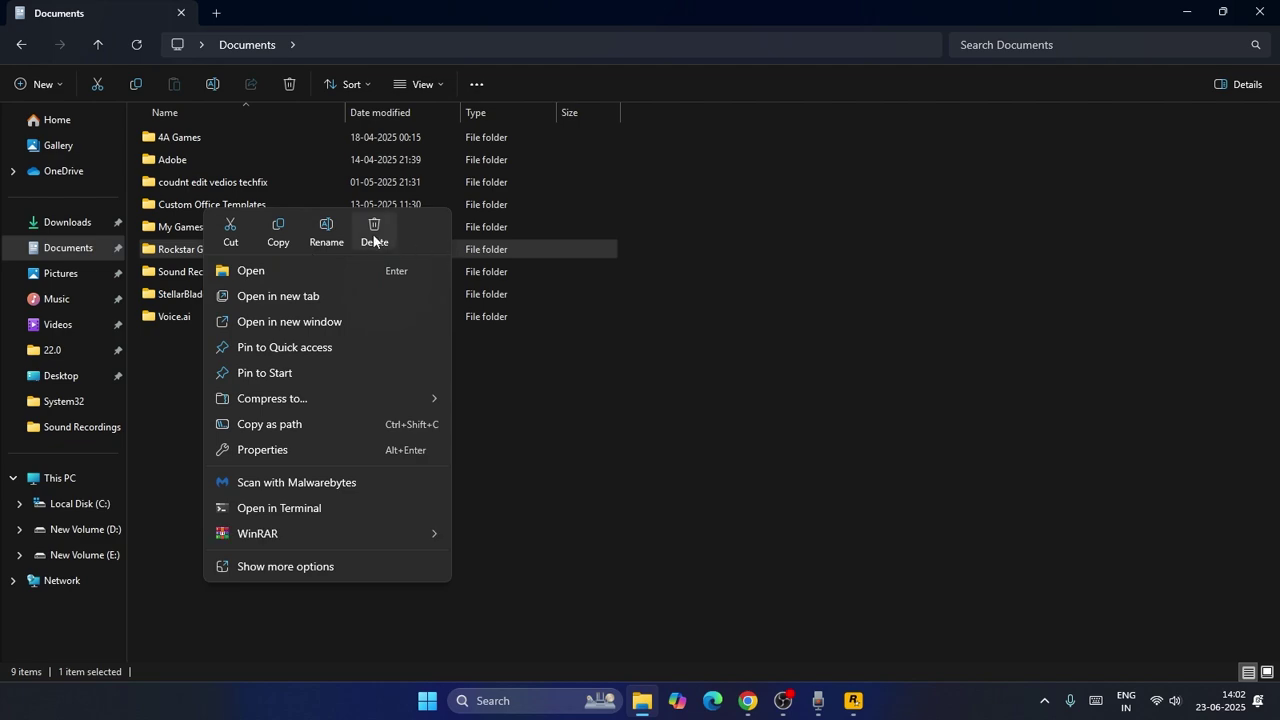
{"action": "left_click", "coordinate": [640, 468]}
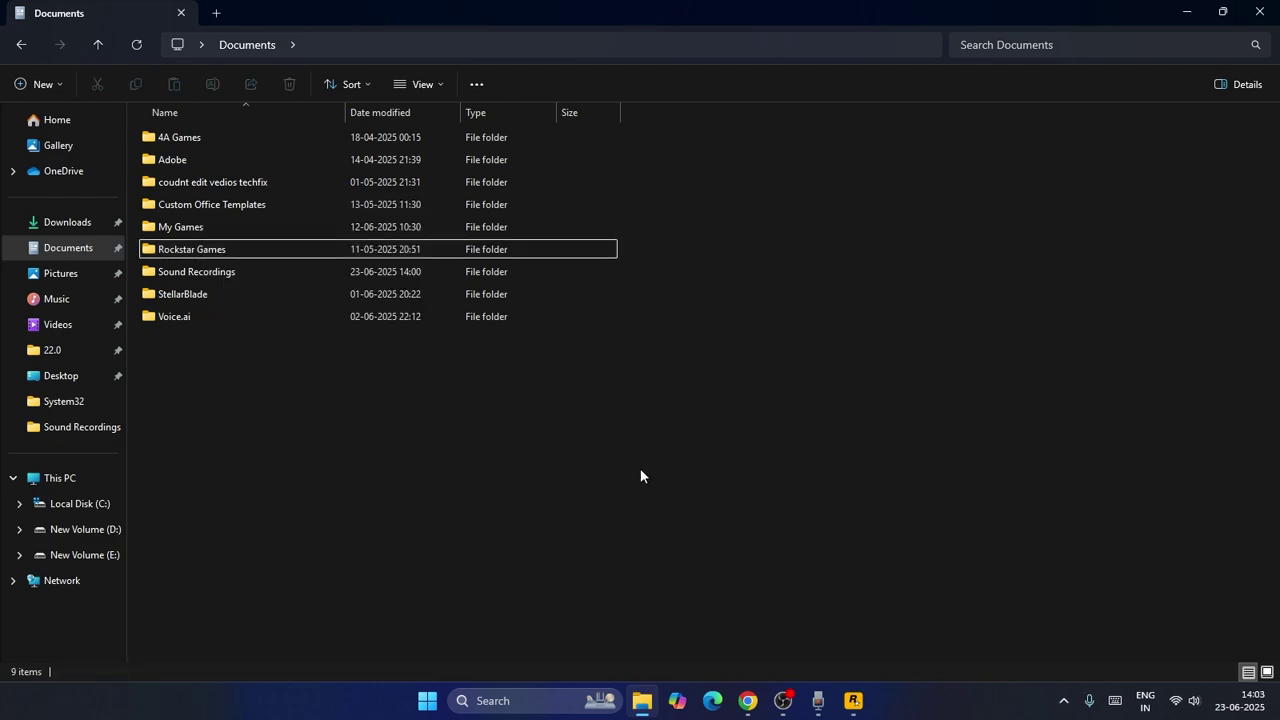
{"action": "left_click", "coordinate": [1260, 12]}
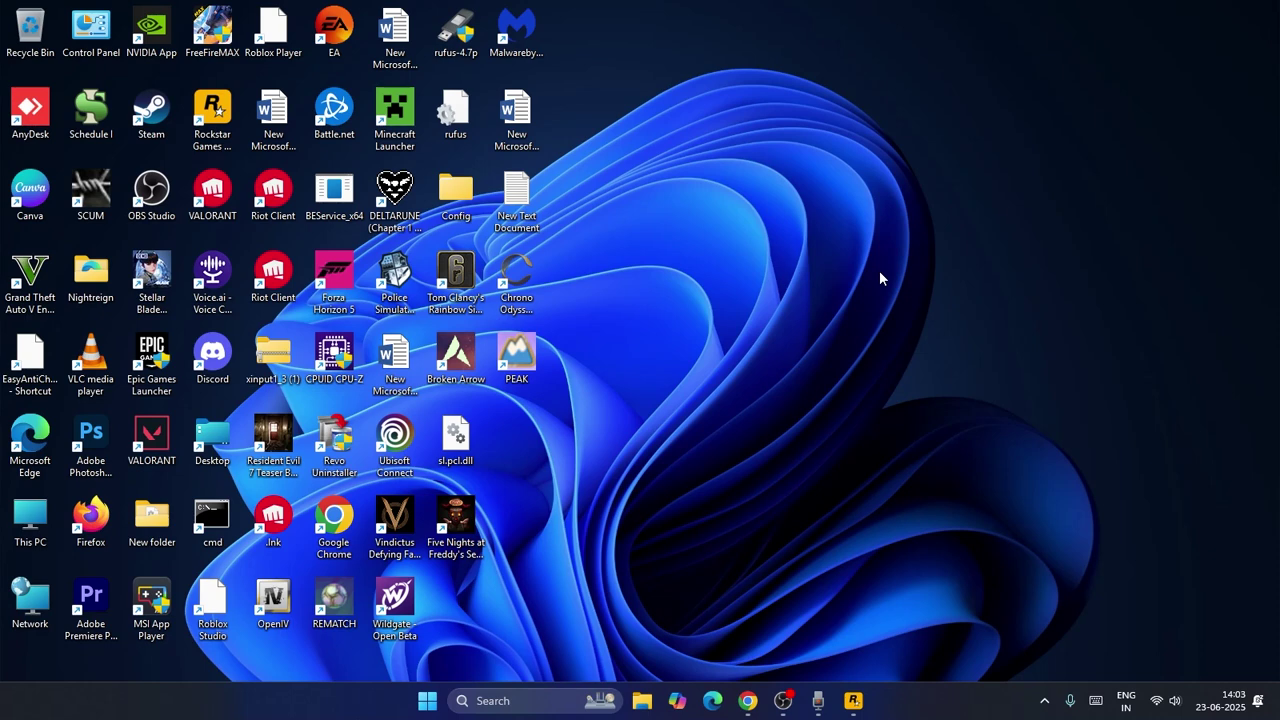
Open the Network & internet page in Windows Settings to review the connection options, and minimise Settings.
{"action": "left_click", "coordinate": [570, 703]}
{"action": "type", "text": "settings"}
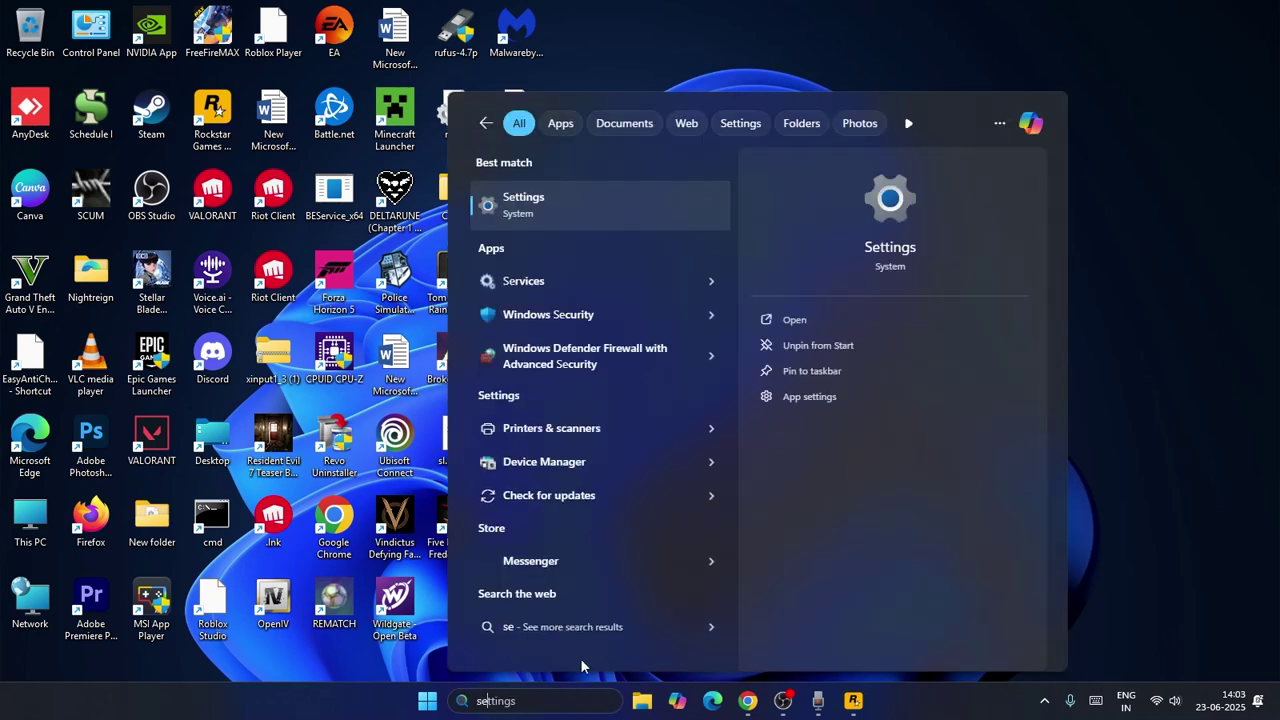
{"action": "left_click", "coordinate": [525, 222]}
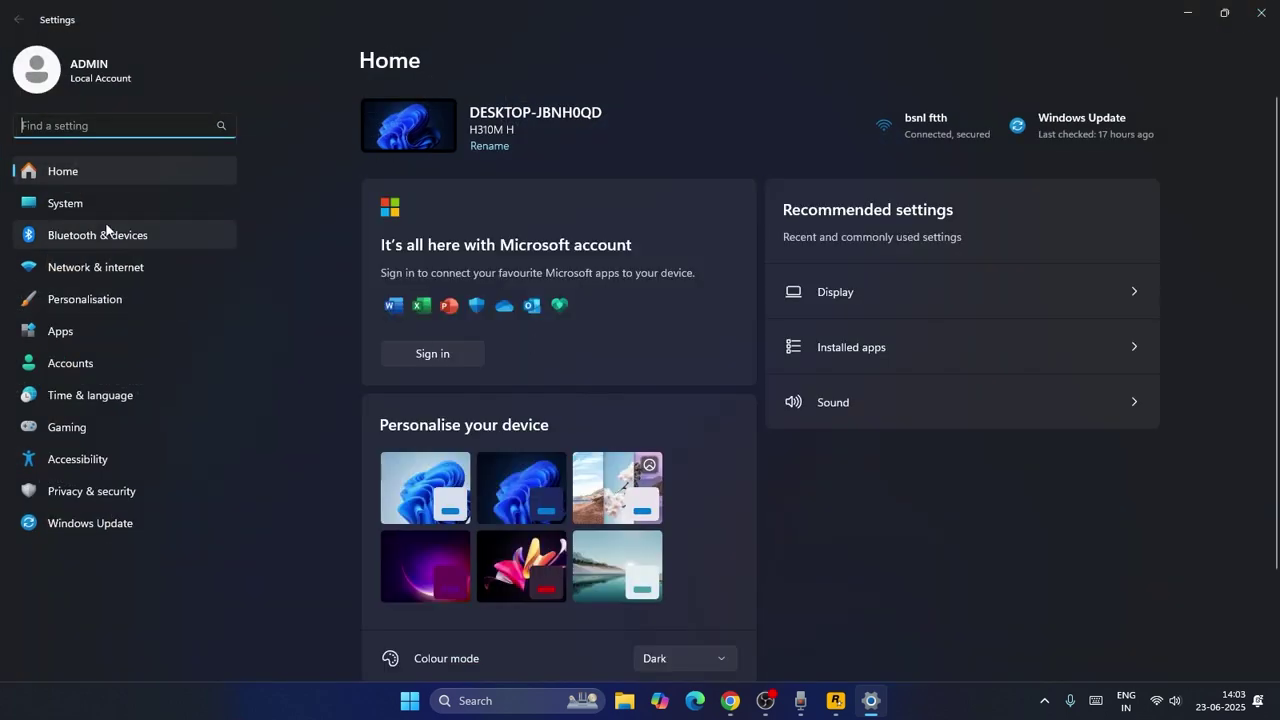
{"action": "left_click", "coordinate": [106, 267]}
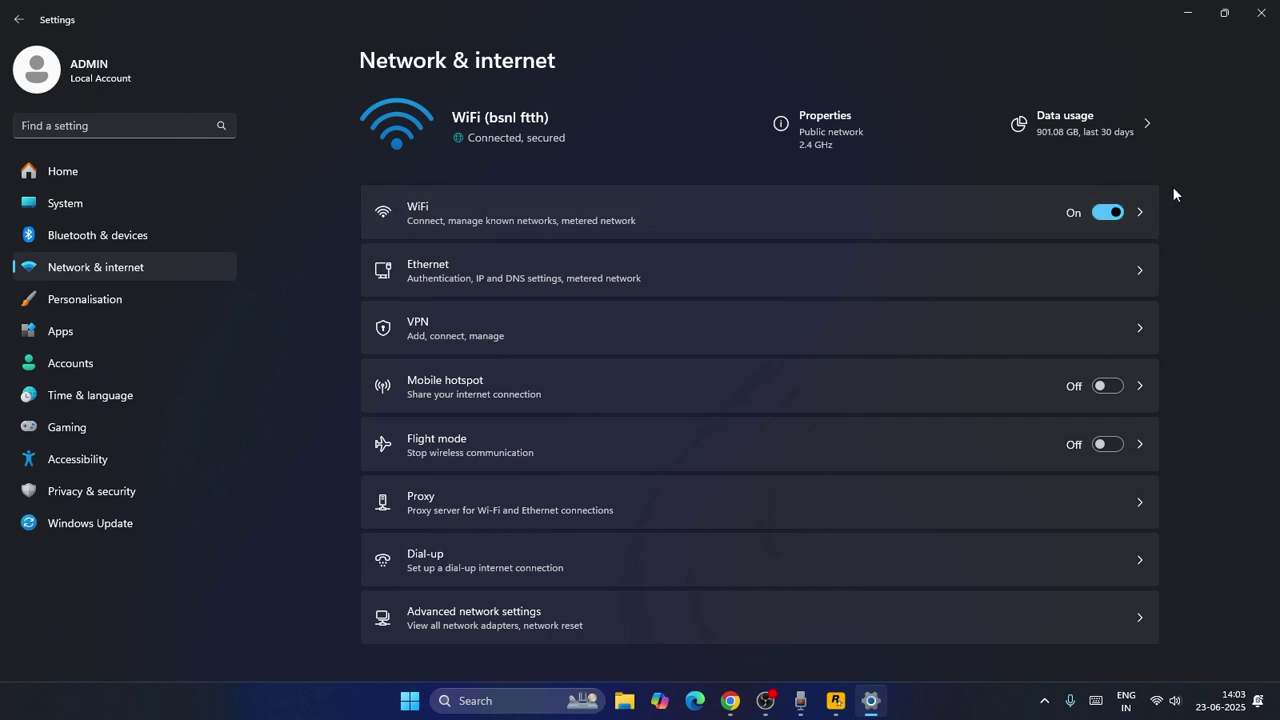
{"action": "left_click", "coordinate": [1186, 20]}
Start Steam again, bring up the Rockstar Games Launcher to check it, and minimise both windows.
{"action": "mouse_move", "coordinate": [838, 705]}
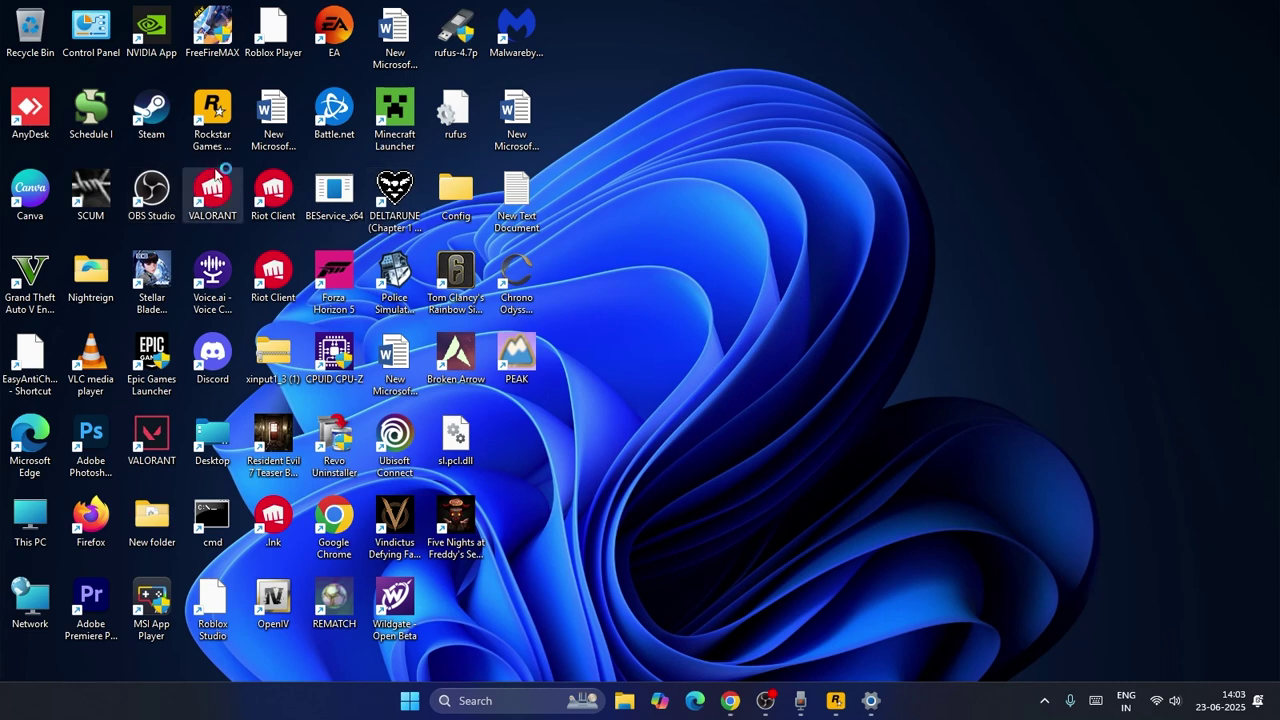
{"action": "double_click", "coordinate": [151, 112]}
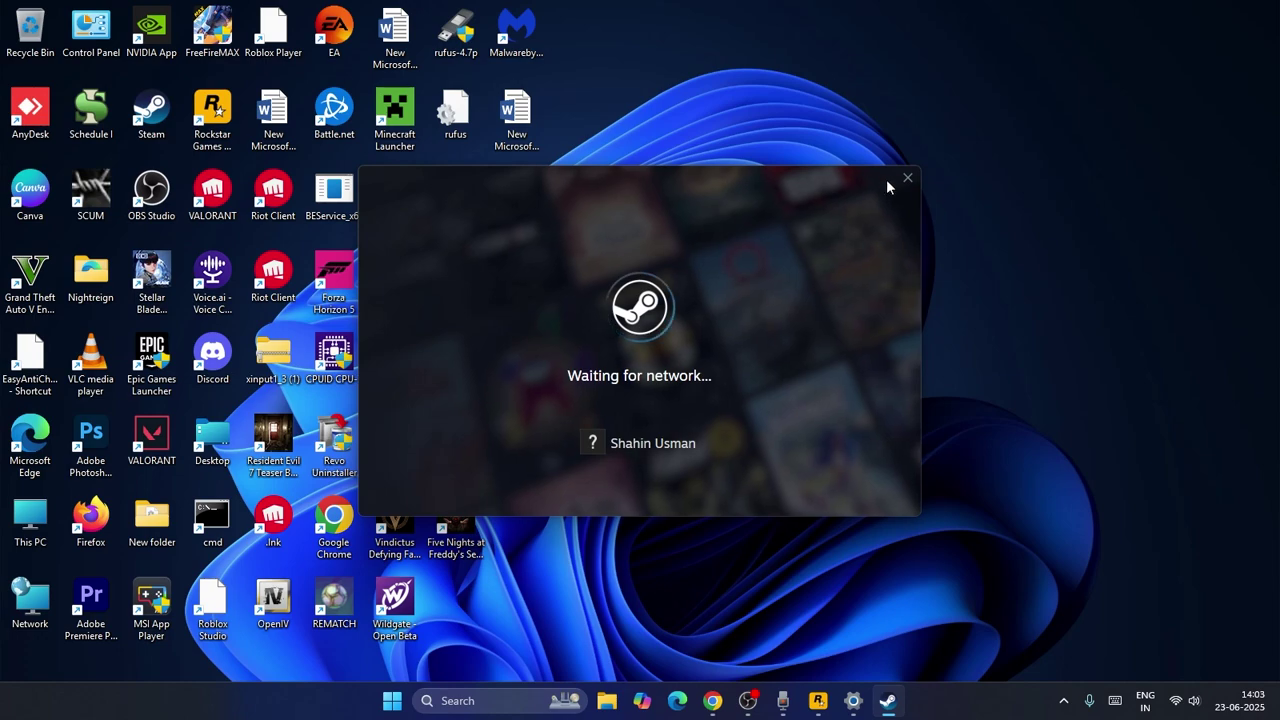
{"action": "left_click", "coordinate": [818, 702]}
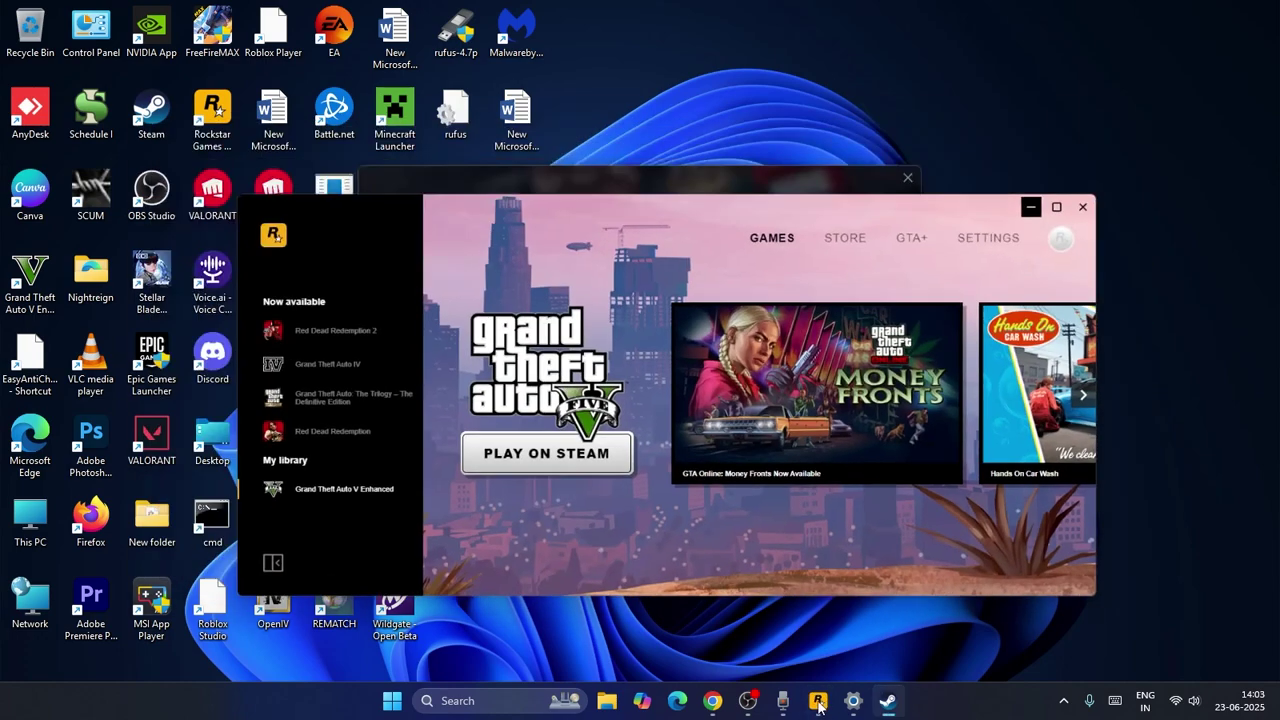
{"action": "left_click", "coordinate": [818, 702]}
{"action": "left_click", "coordinate": [818, 702]}
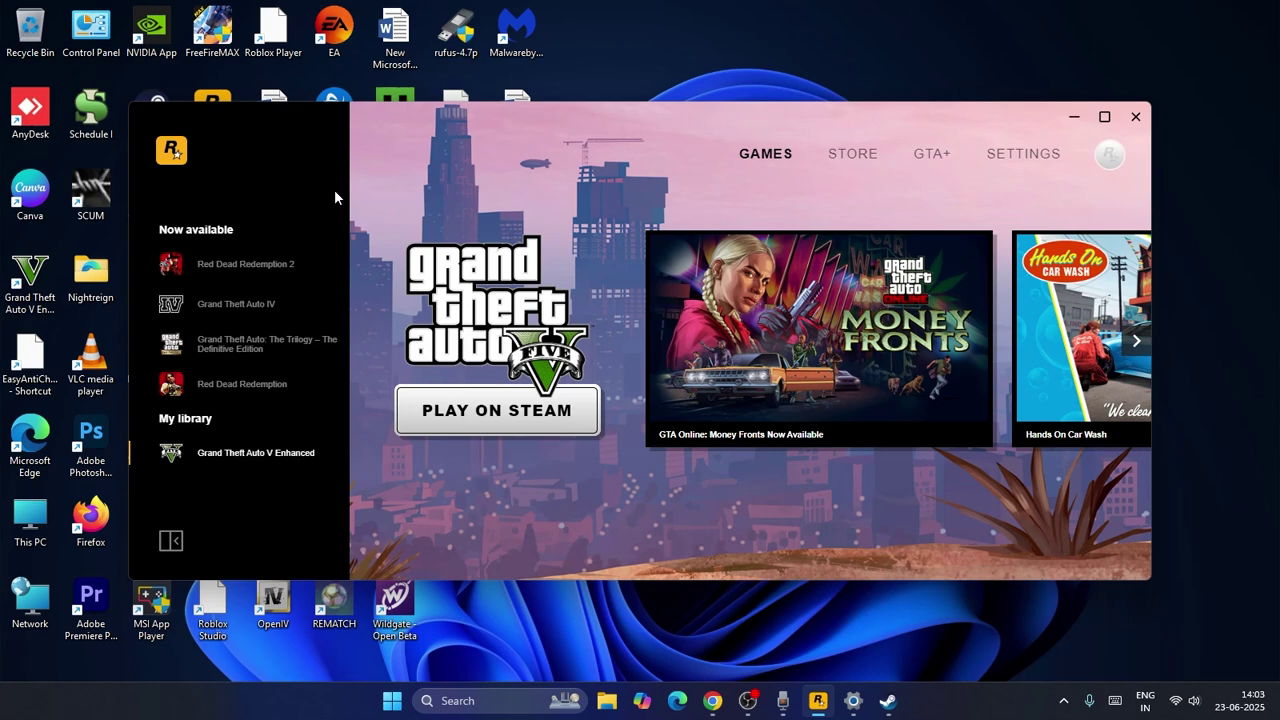
{"action": "left_click", "coordinate": [1074, 116]}
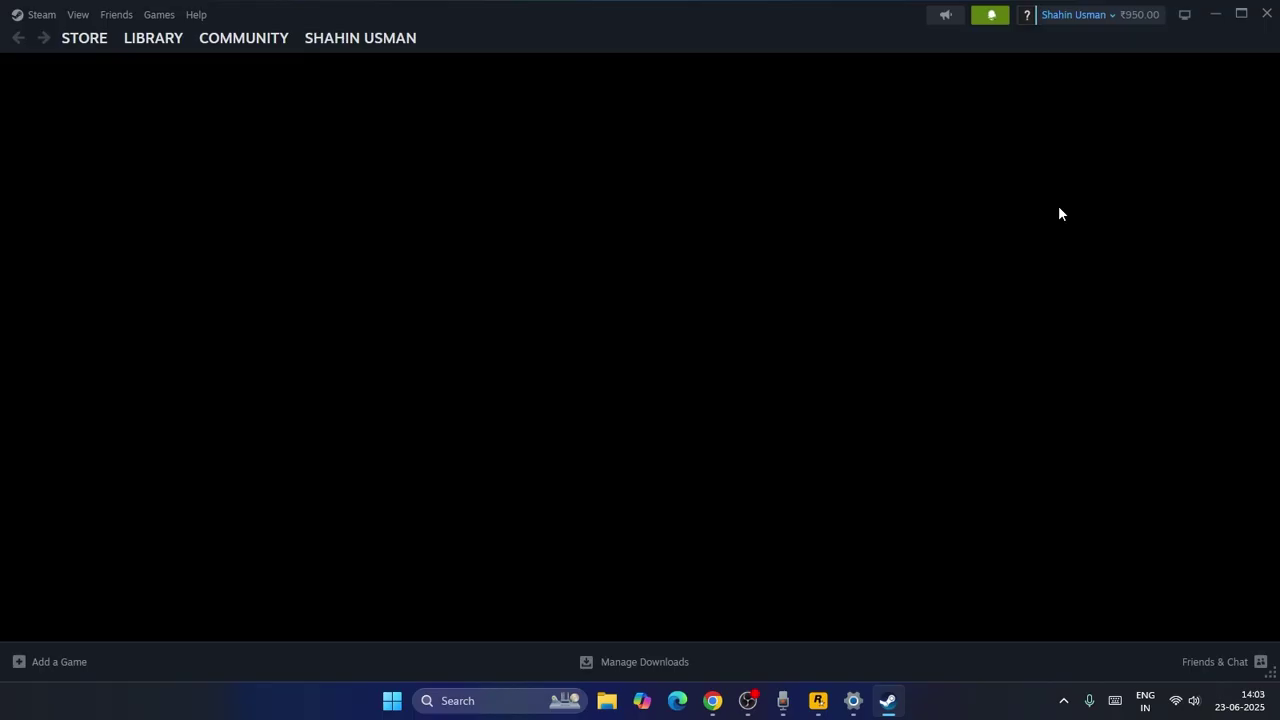
{"action": "left_click", "coordinate": [1215, 14]}
Switch to Chrome and view the already opened Rockstar Games website.
{"action": "left_click", "coordinate": [712, 700]}
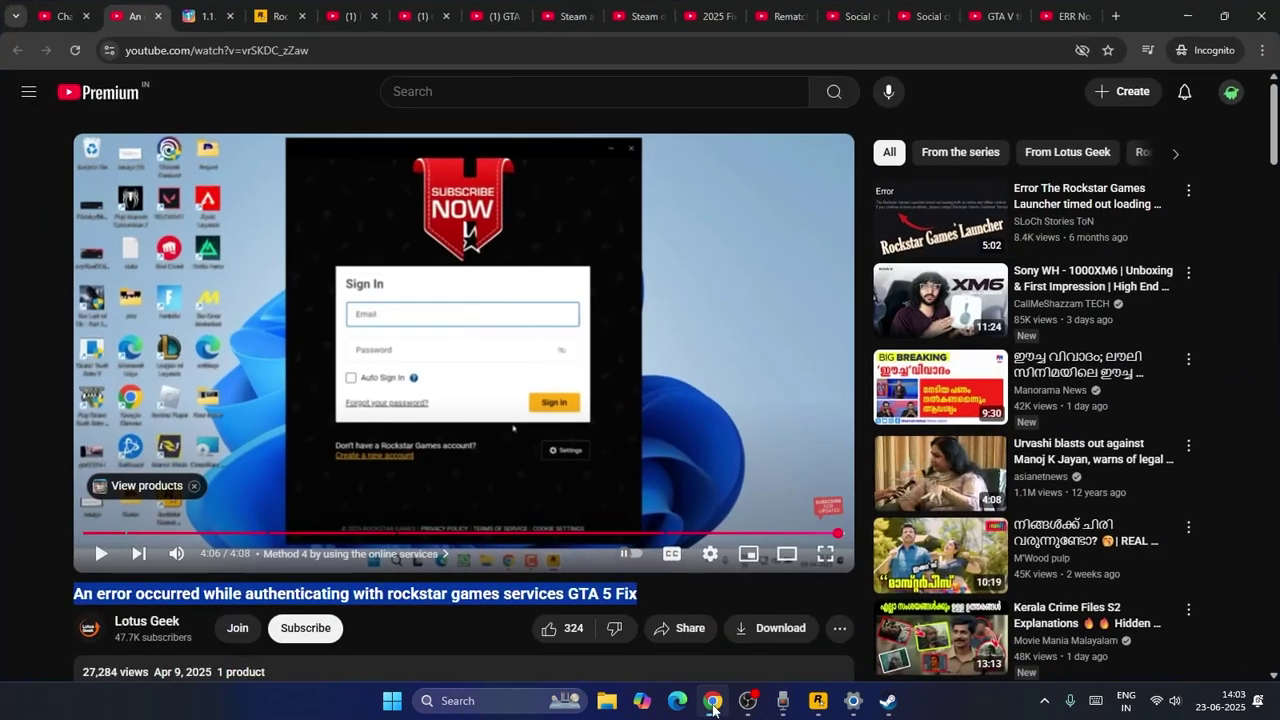
{"action": "left_click", "coordinate": [200, 16]}
{"action": "left_click", "coordinate": [272, 16]}
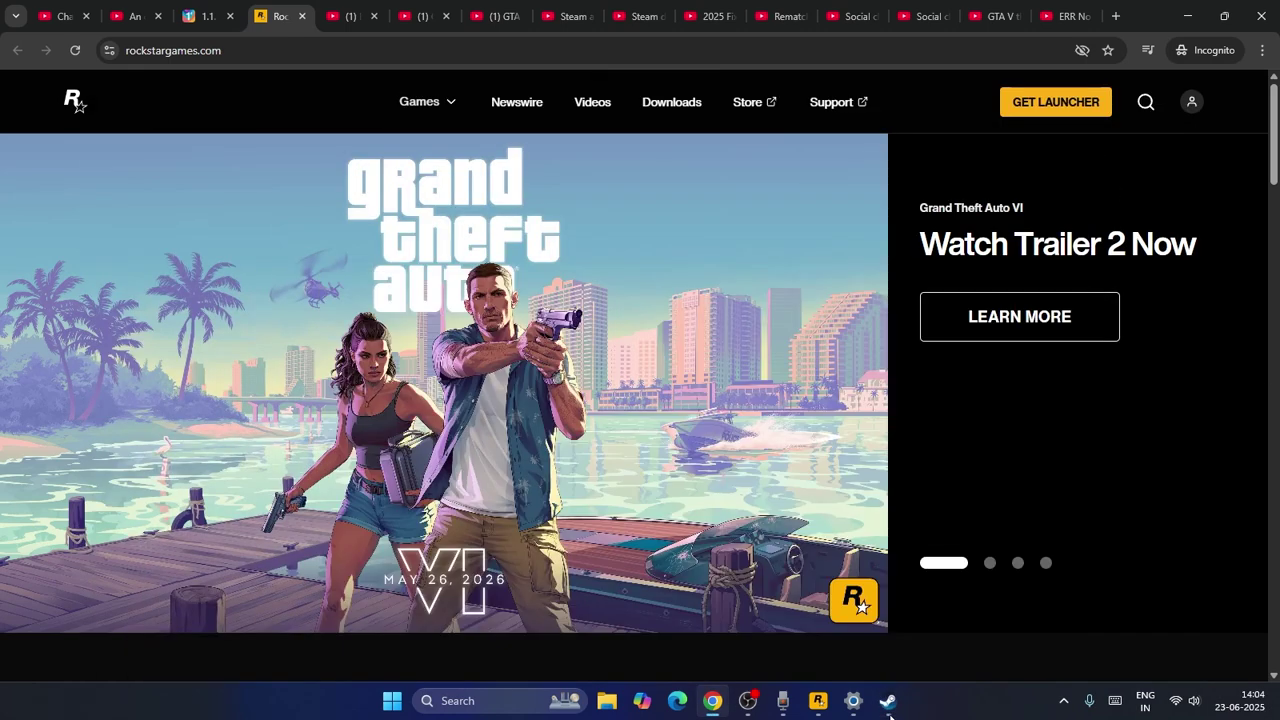
Download the Windows version of the 1.1.1.1 app from Cloudflare's one.one.one.one page and minimise Chrome.
{"action": "left_click", "coordinate": [205, 16]}
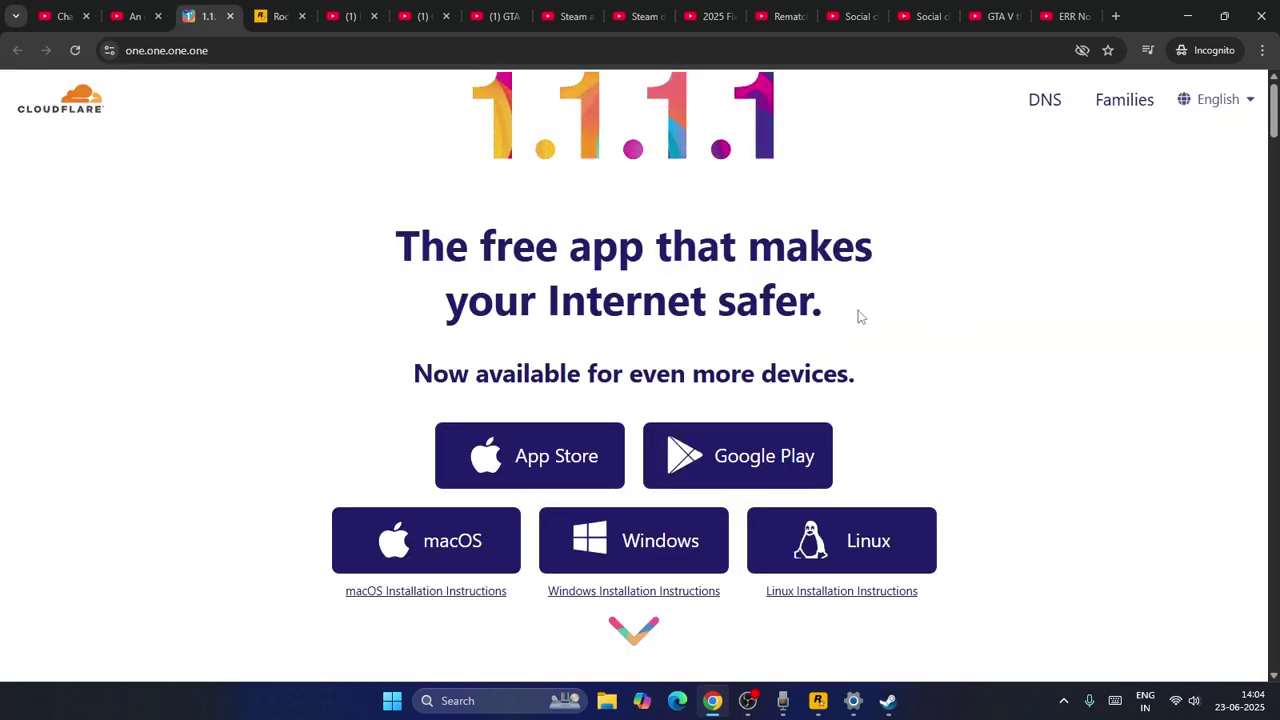
{"action": "scroll", "coordinate": [857, 317], "scroll_direction": "down", "scroll_amount": 2}
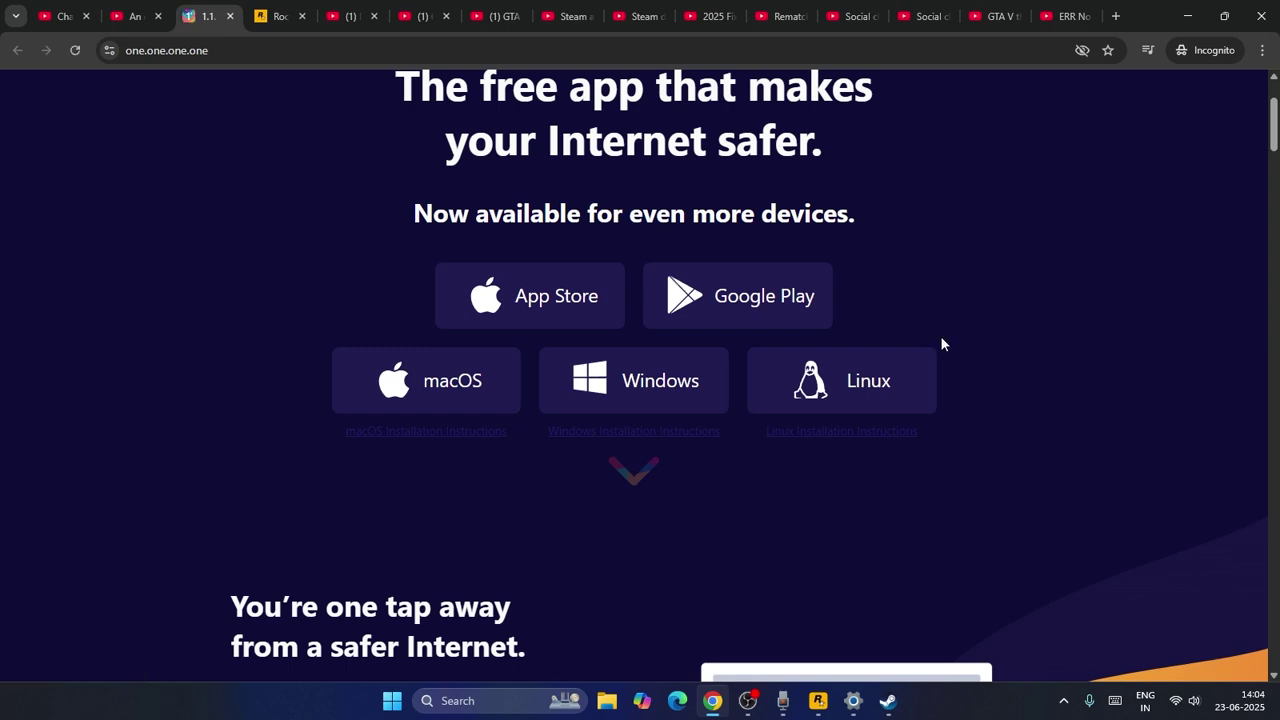
{"action": "left_click", "coordinate": [662, 365]}
{"action": "left_click", "coordinate": [509, 357]}
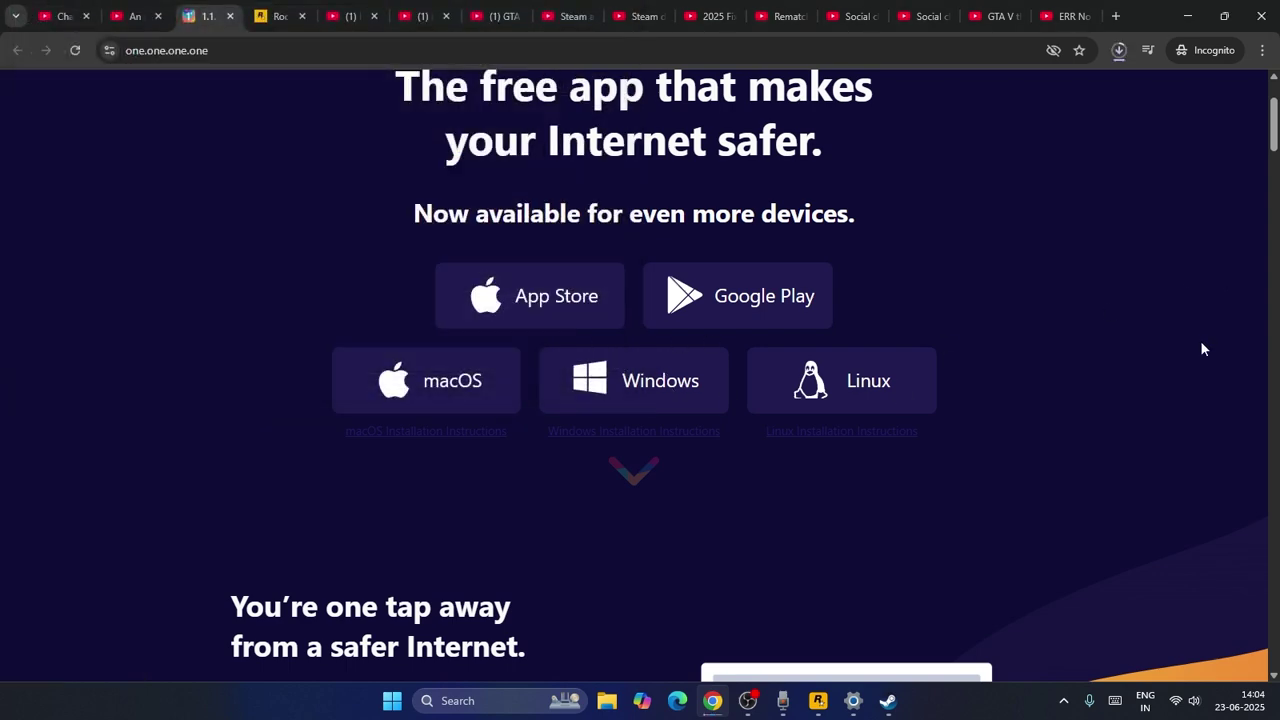
{"action": "scroll", "coordinate": [1193, 341], "scroll_direction": "up", "scroll_amount": 2}
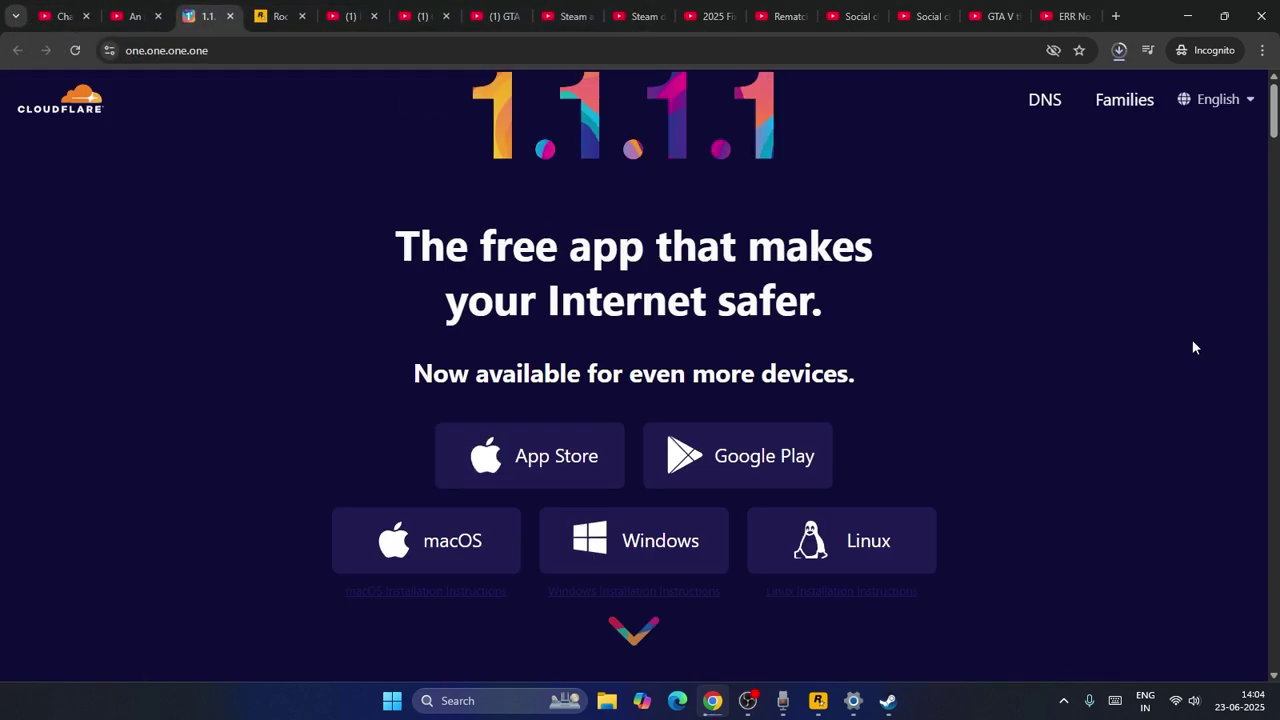
{"action": "left_click", "coordinate": [1184, 18]}
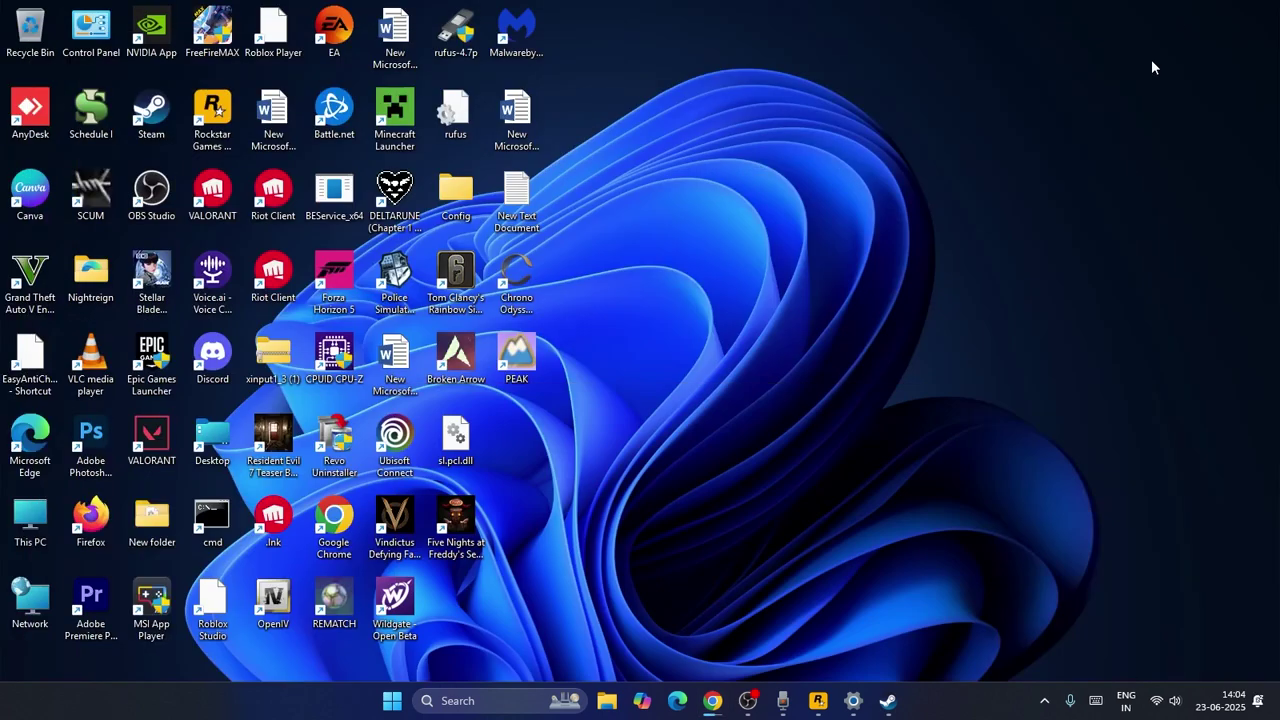